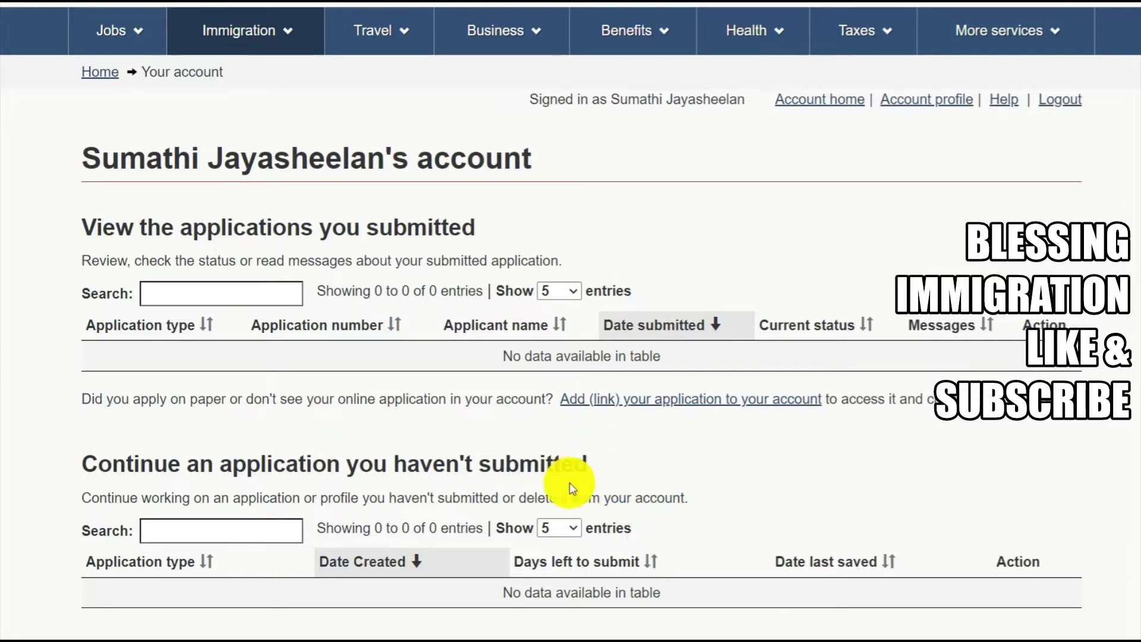
Browse the account home page and the Immigration topics menu
scroll(581, 483, "down", 5)
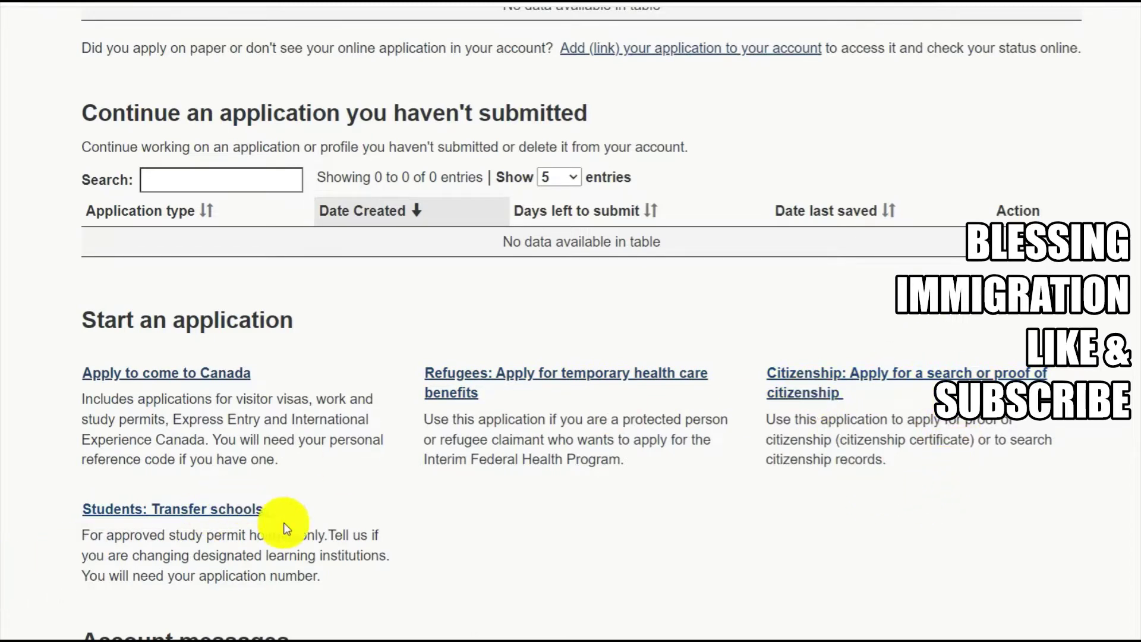
scroll(304, 476, "up", 5)
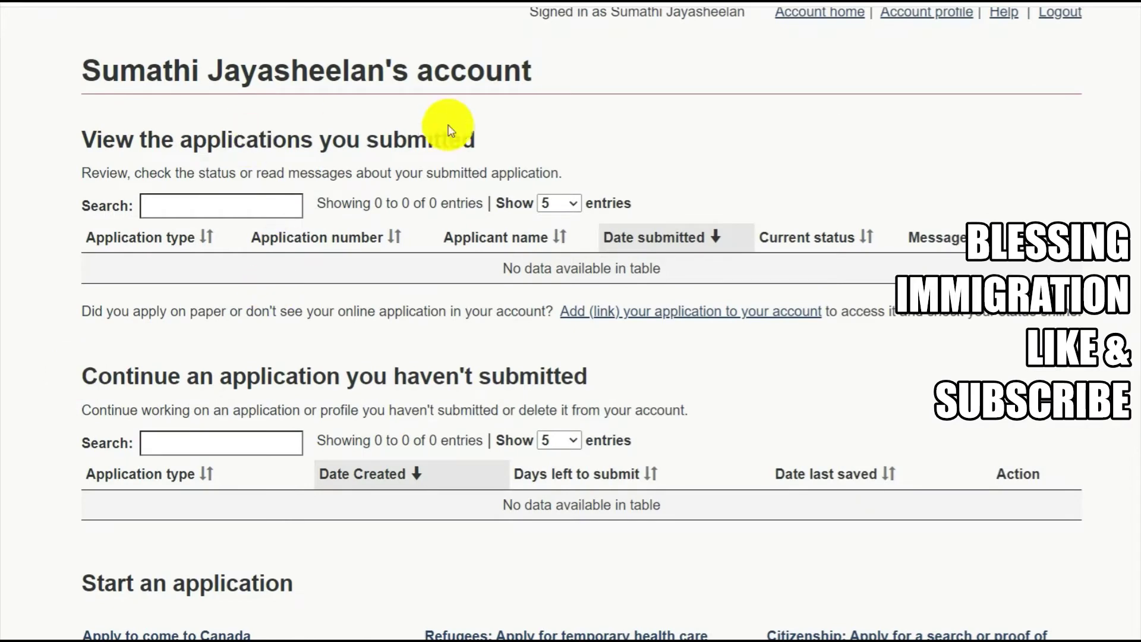
scroll(803, 242, "up", 3)
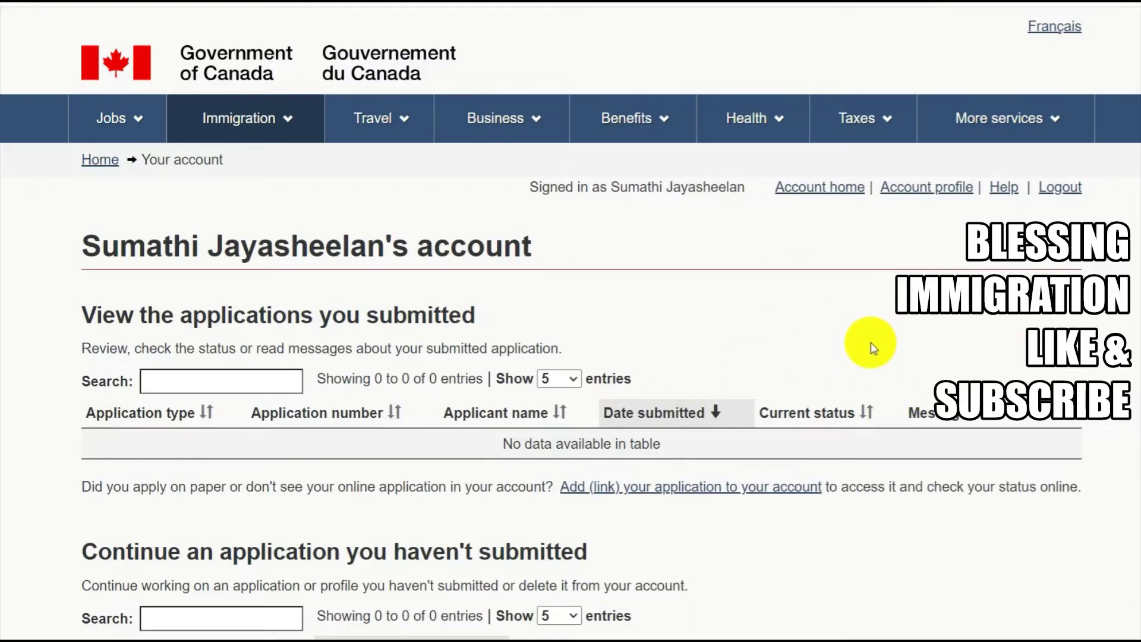
scroll(777, 308, "down", 6)
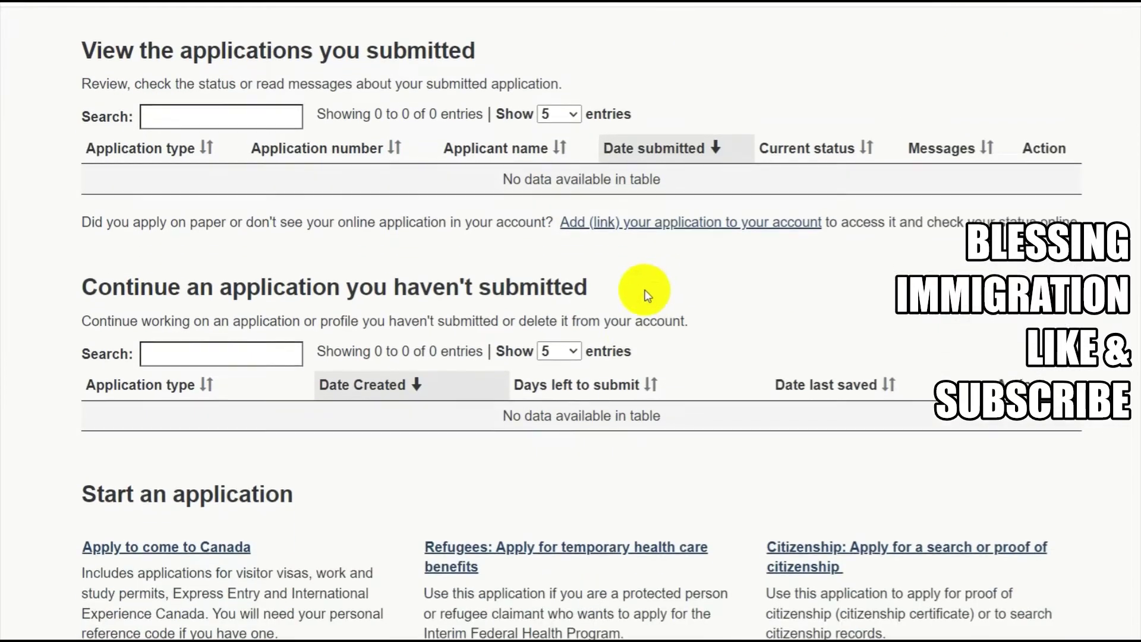
scroll(331, 268, "up", 7)
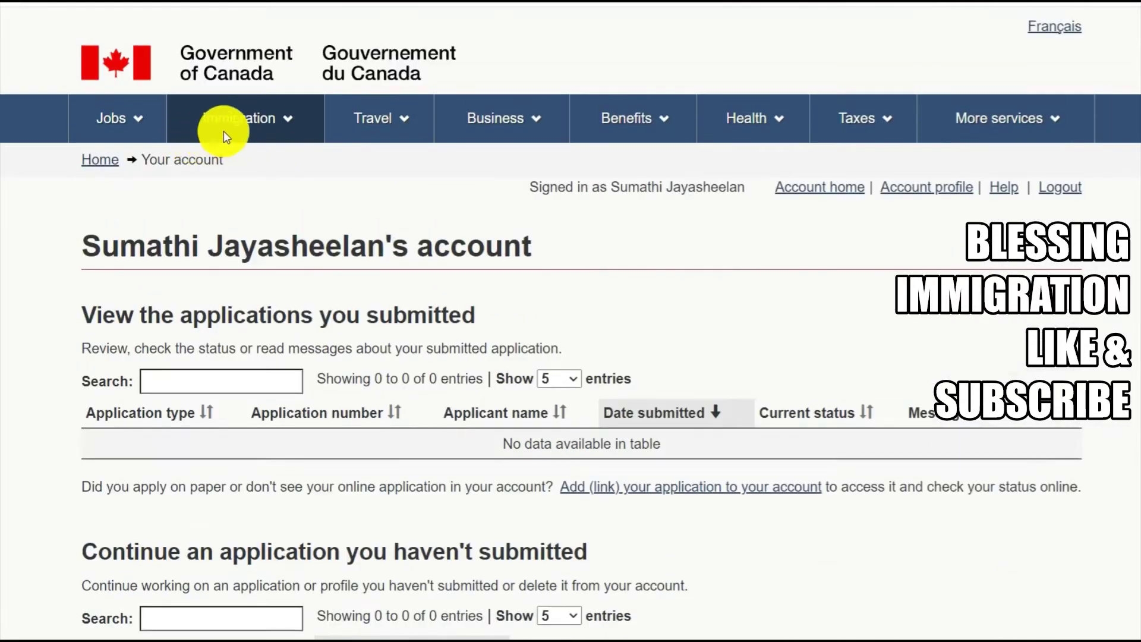
left_click(202, 136)
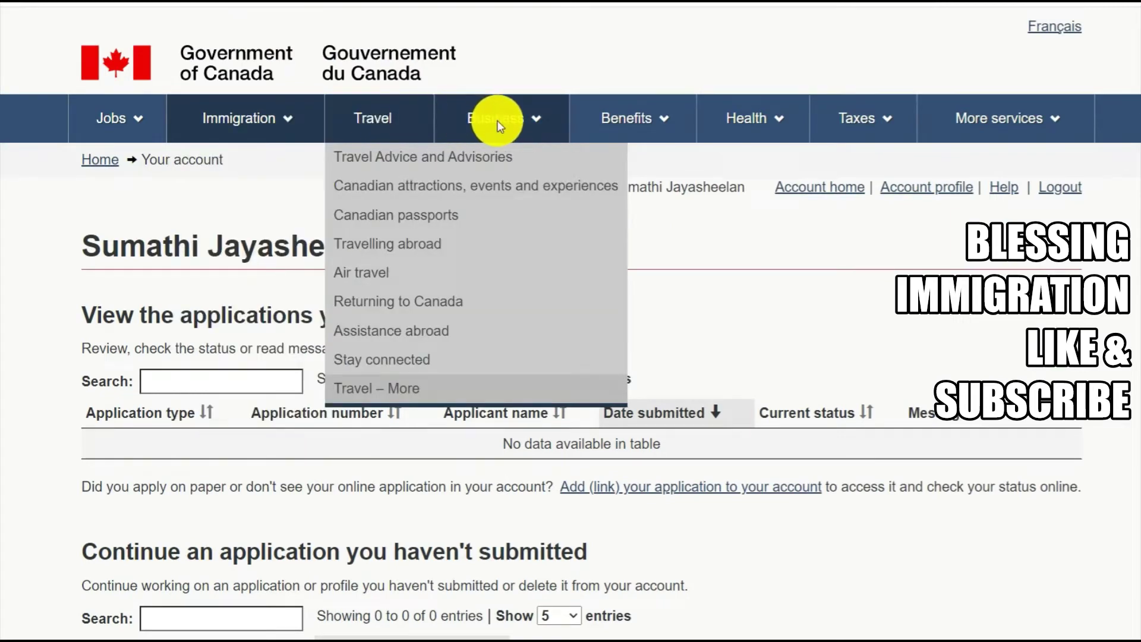
mouse_move(501, 121)
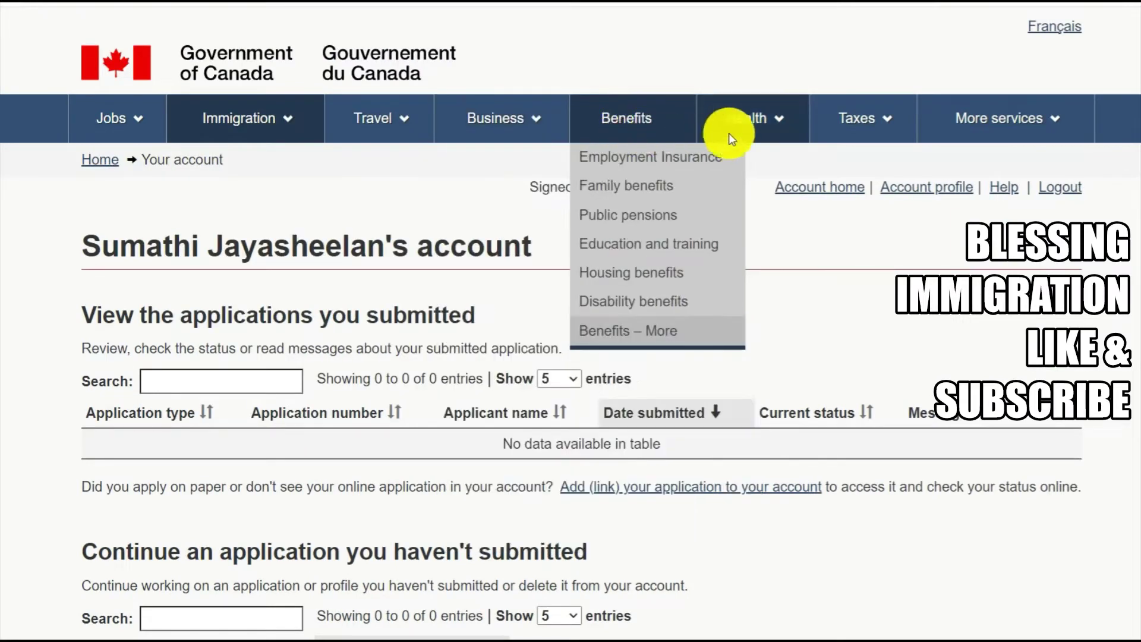
mouse_move(775, 130)
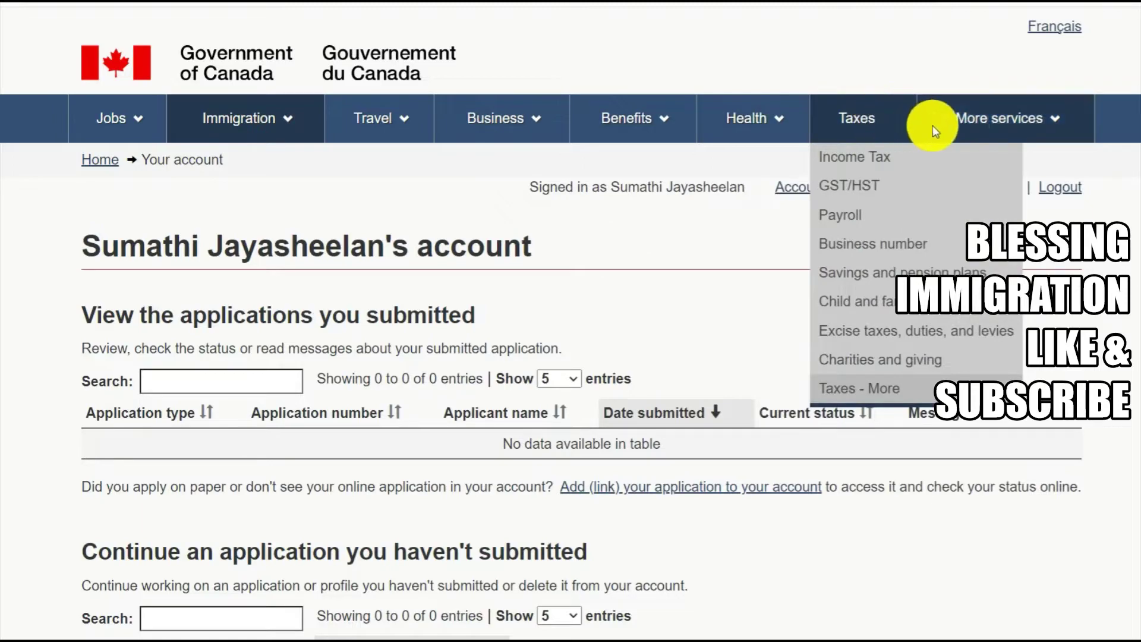
mouse_move(1001, 128)
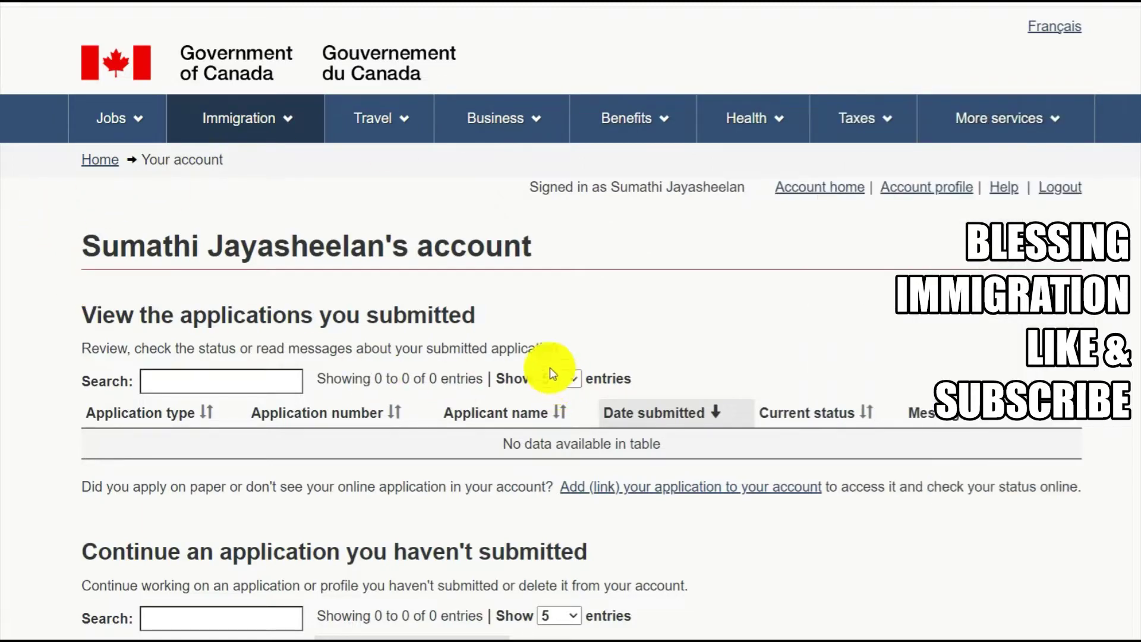
scroll(545, 312, "down", 3)
scroll(545, 312, "down", 6)
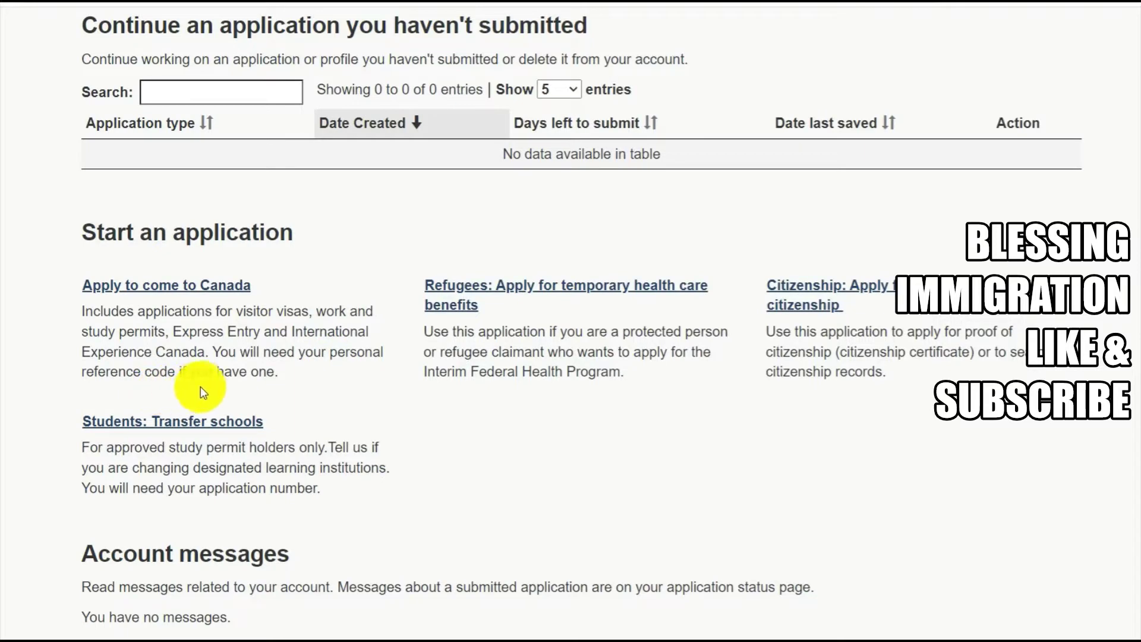
Start an application to come to Canada and launch the Express Entry eligibility questionnaire
left_click(195, 288)
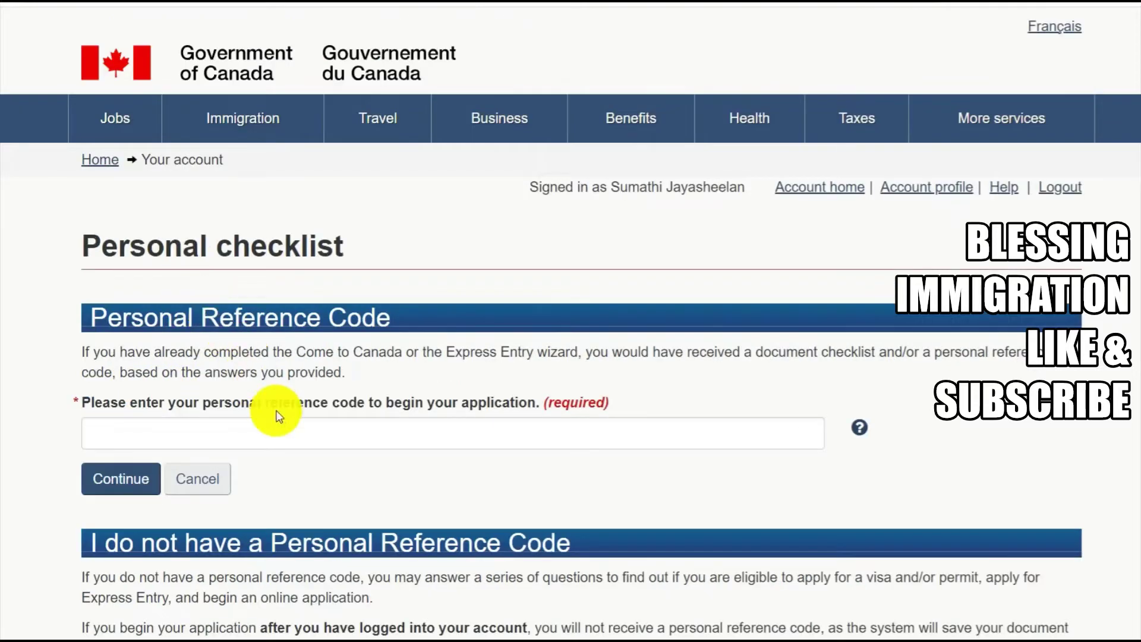
scroll(269, 399, "down", 1)
left_click(229, 177)
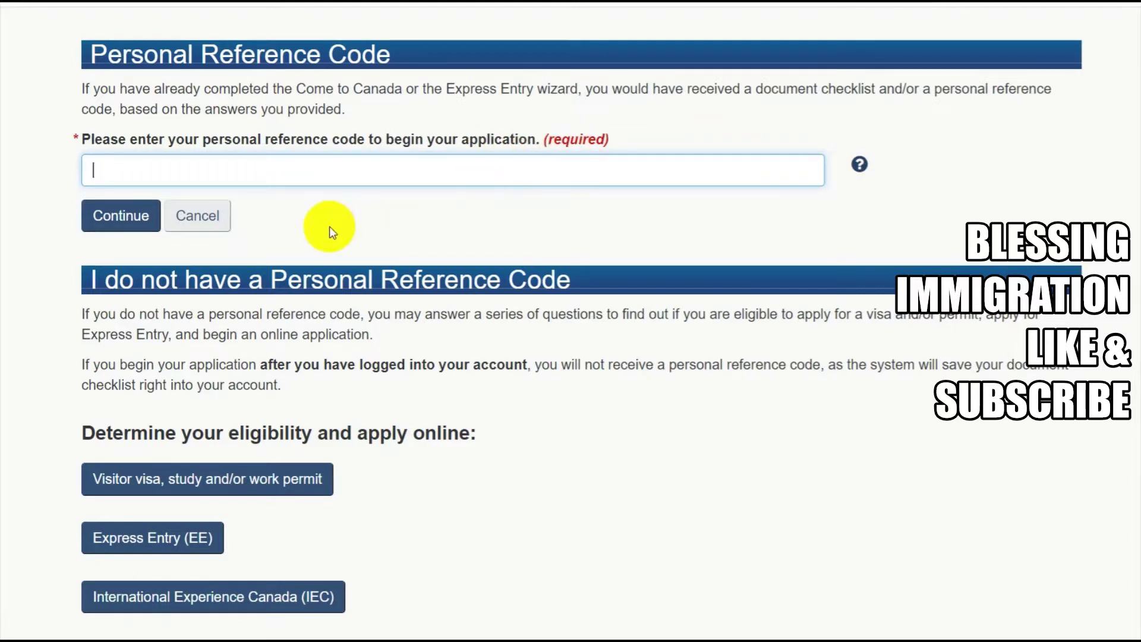
scroll(357, 340, "down", 3)
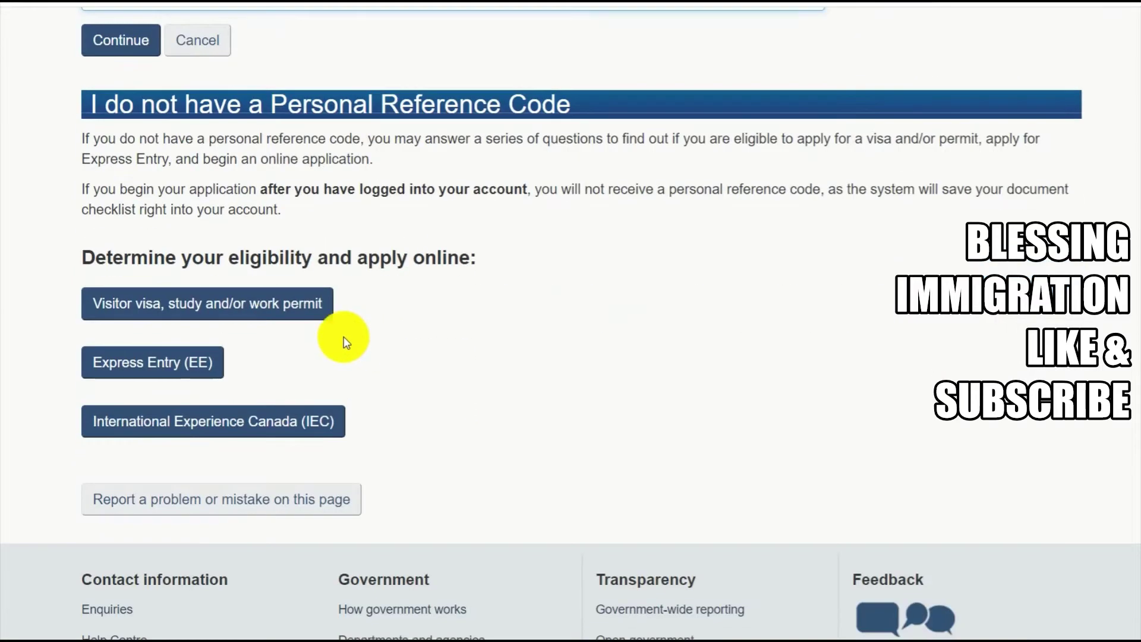
scroll(178, 292, "down", 2)
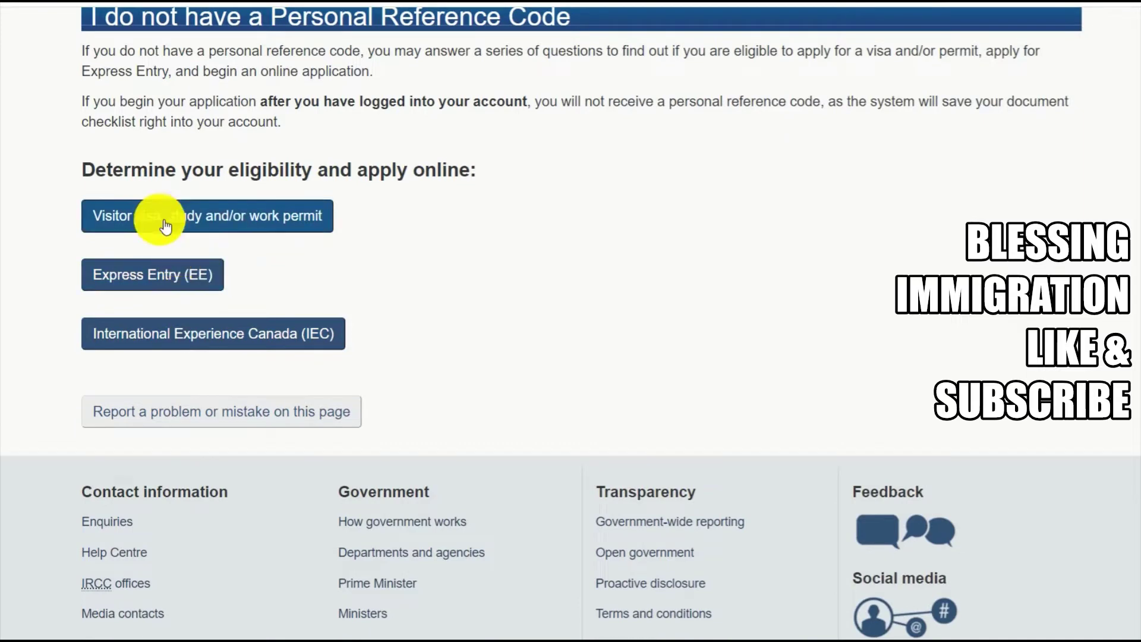
left_click(178, 288)
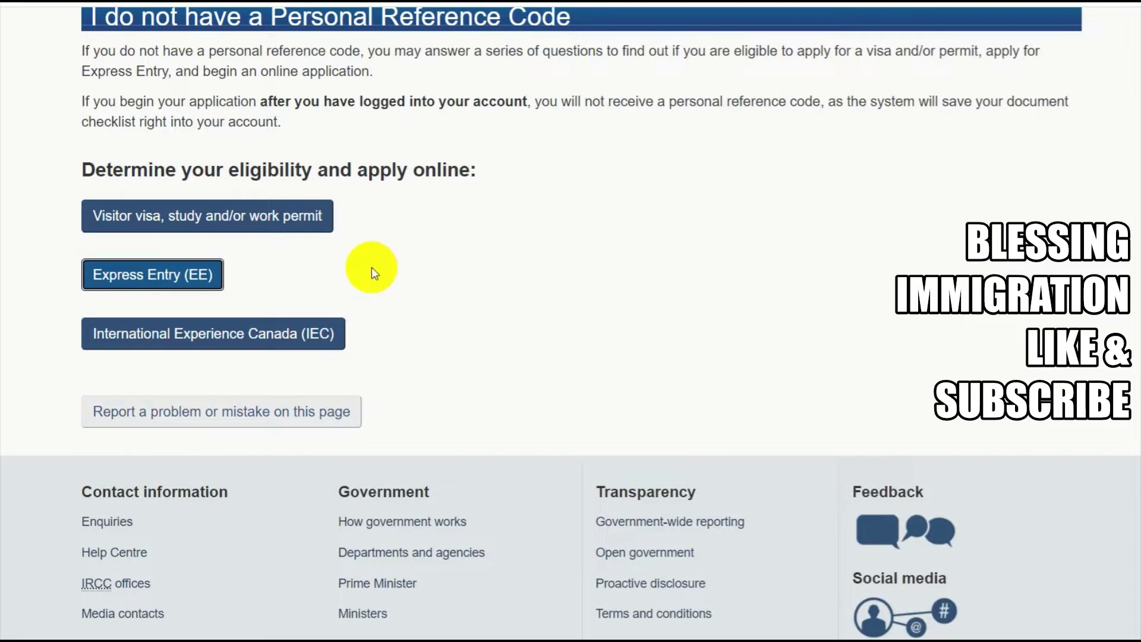
scroll(290, 240, "down", 3)
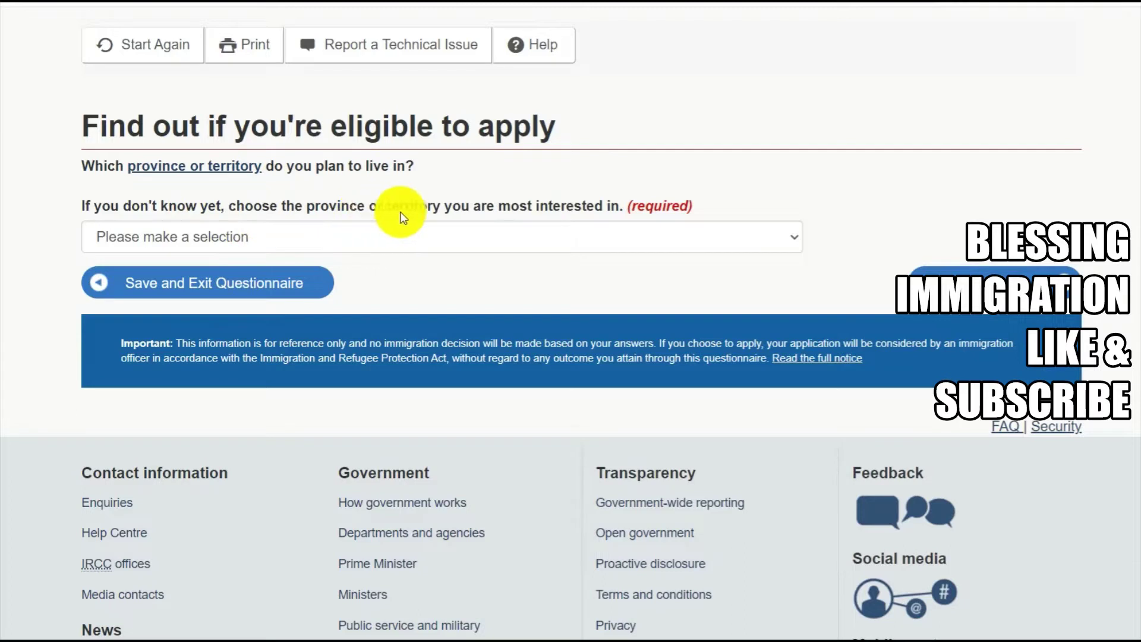
Choose Ontario as the planned province and advance to the language test question
left_click(511, 237)
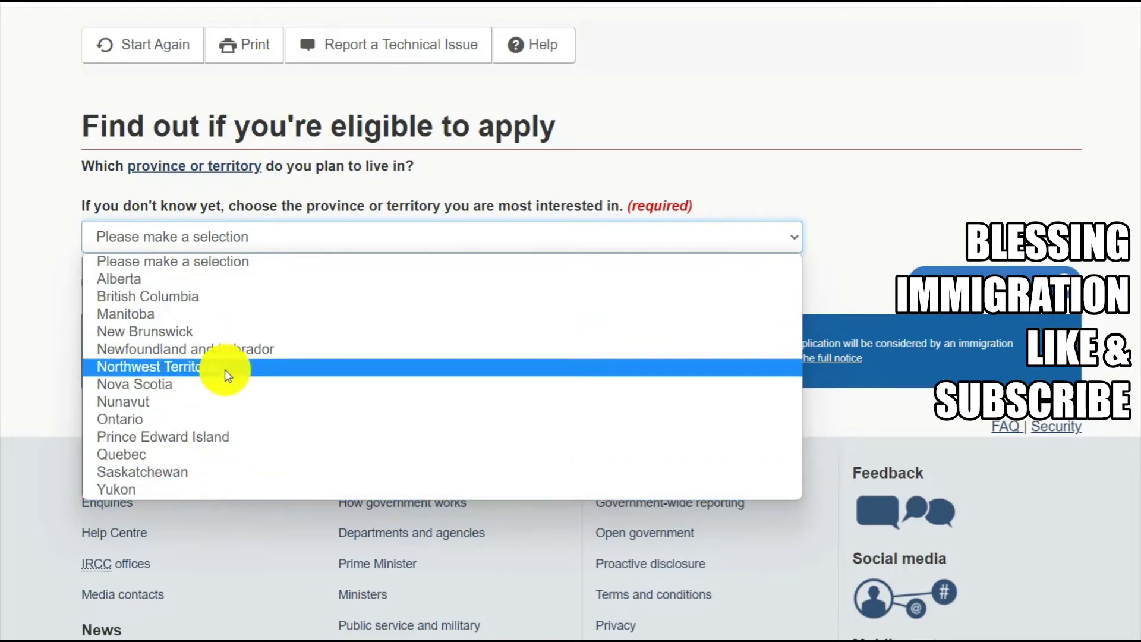
left_click(190, 420)
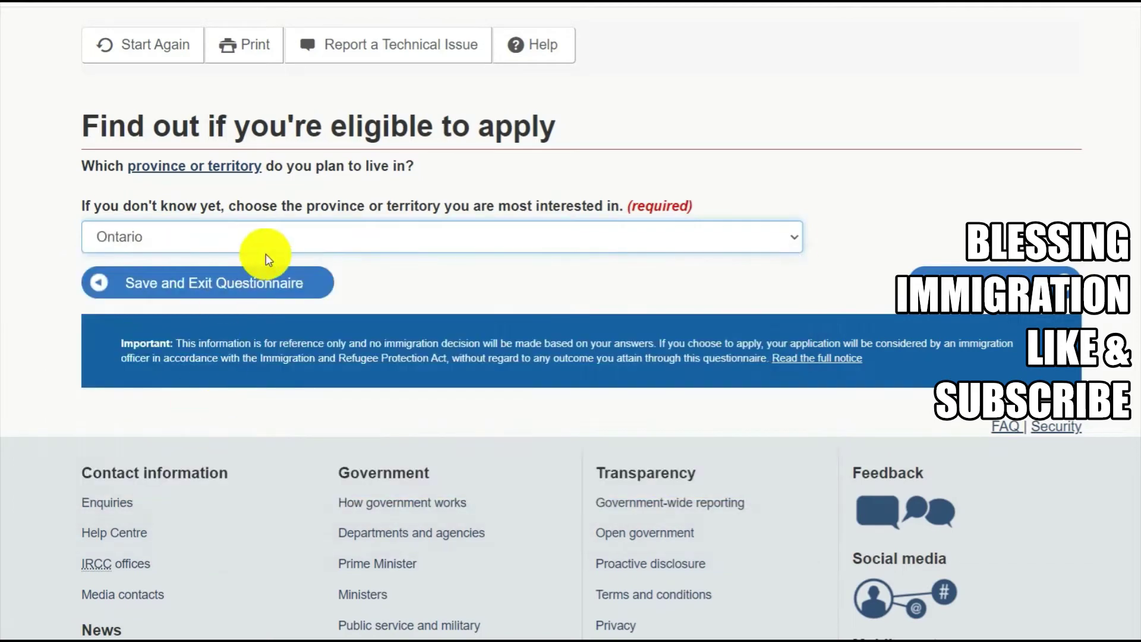
left_click(981, 288)
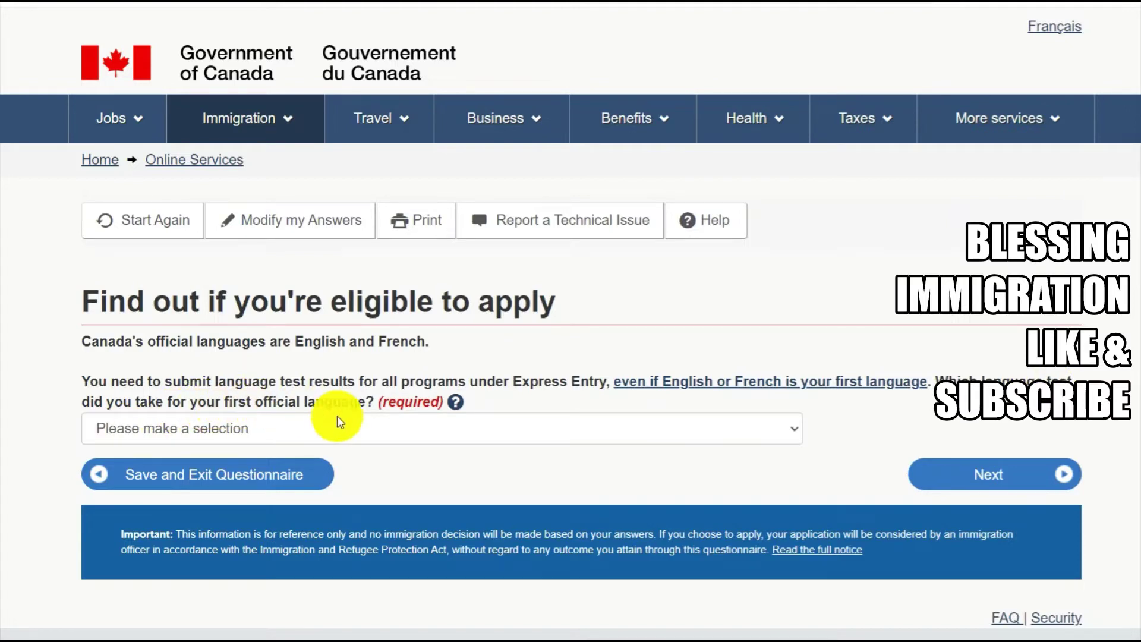
Select IELTS as the first official language test and continue
left_click(337, 433)
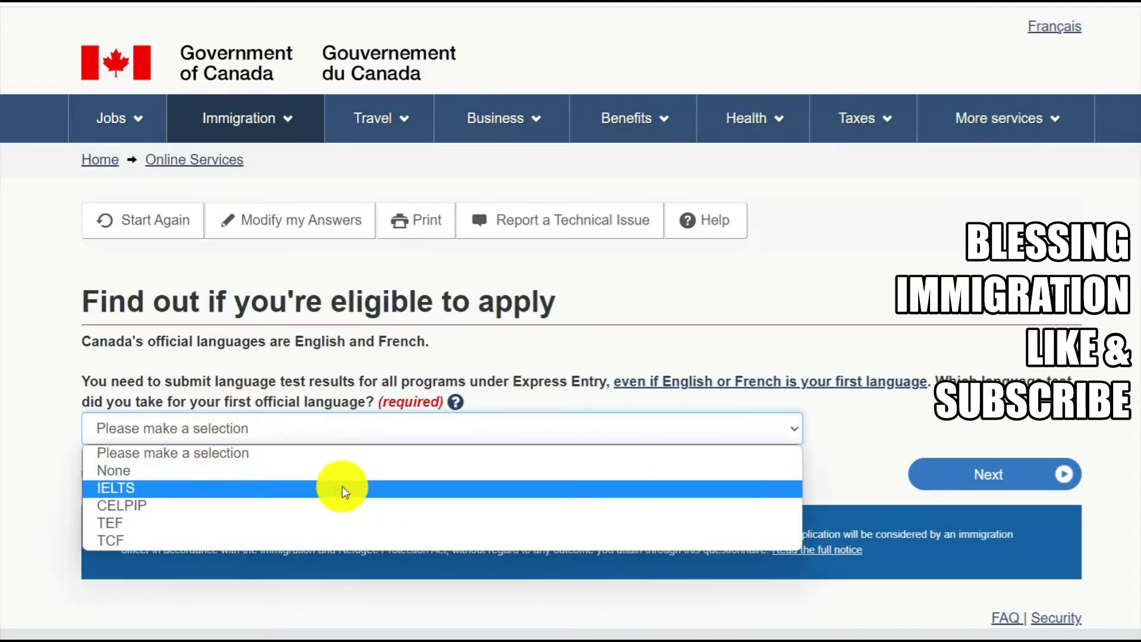
left_click(341, 487)
left_click(987, 482)
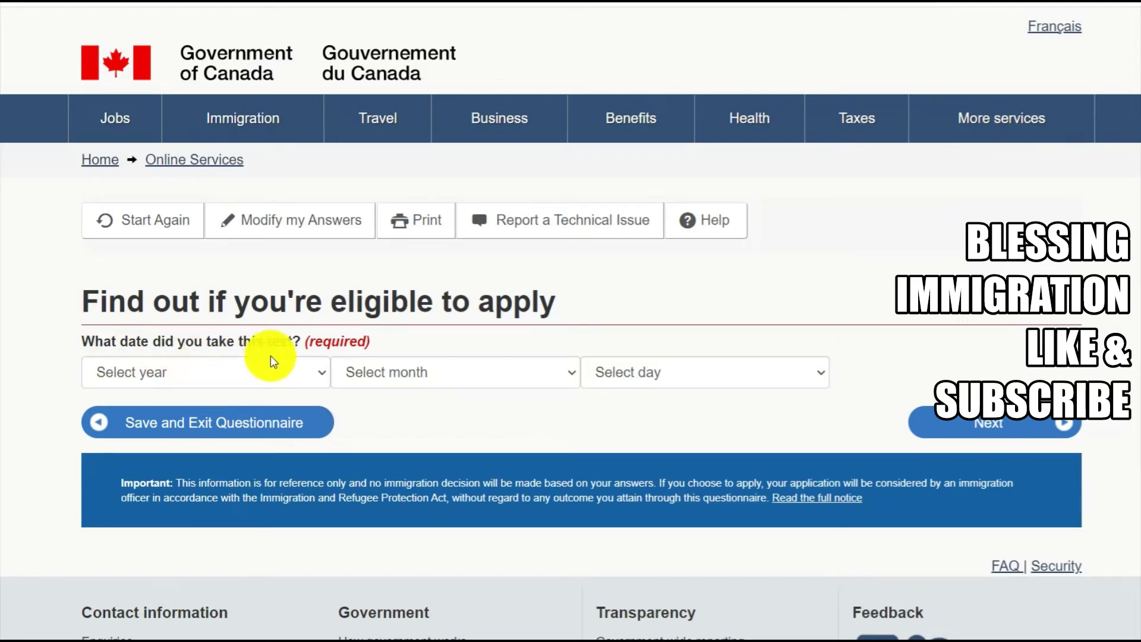
Set the IELTS test date to 18 February 2022 and proceed to the score questions
left_click(277, 376)
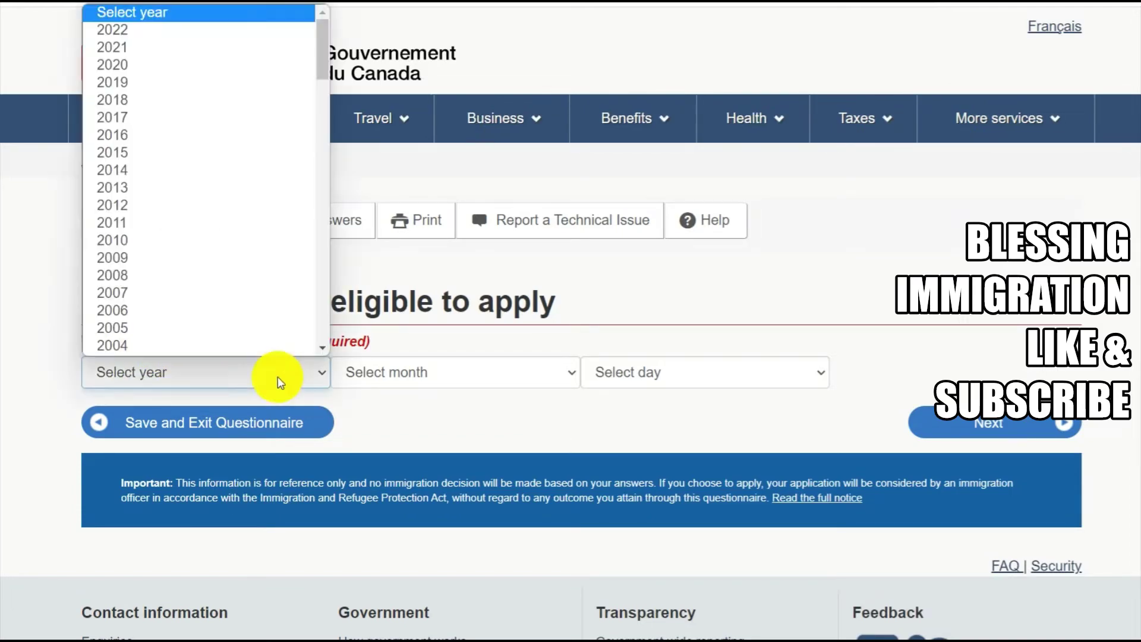
left_click(276, 377)
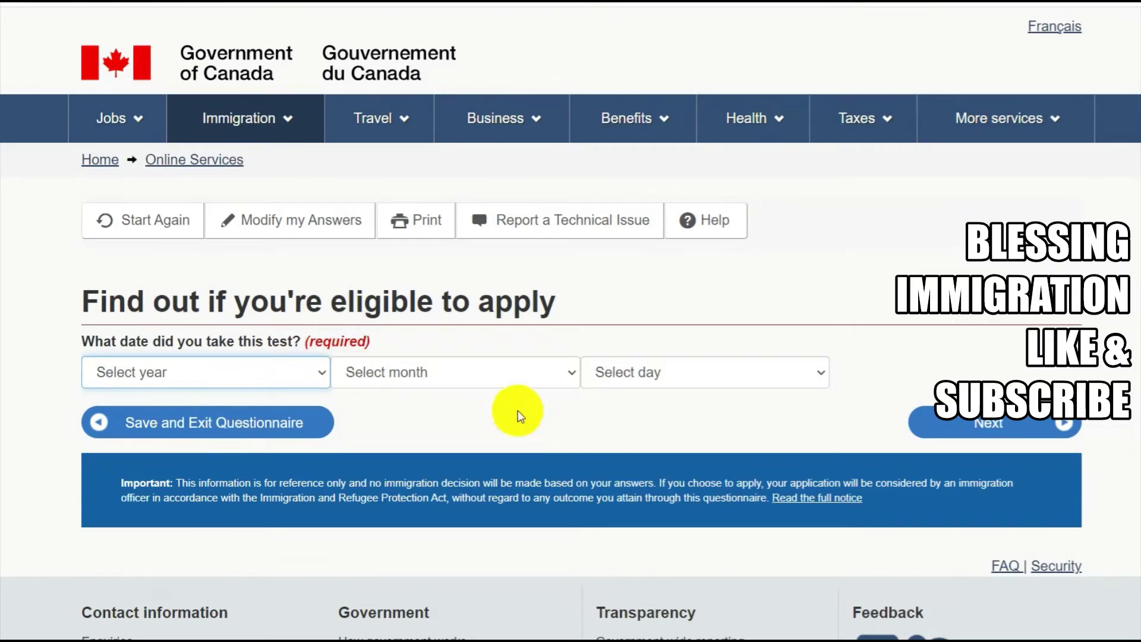
left_click(314, 388)
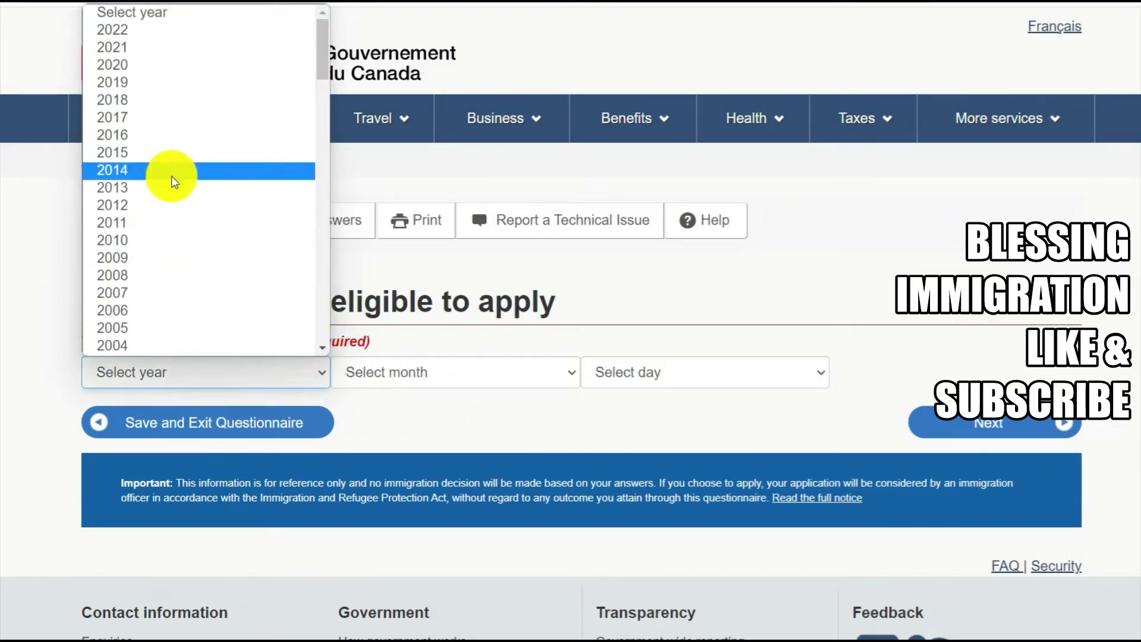
left_click(209, 55)
left_click(204, 387)
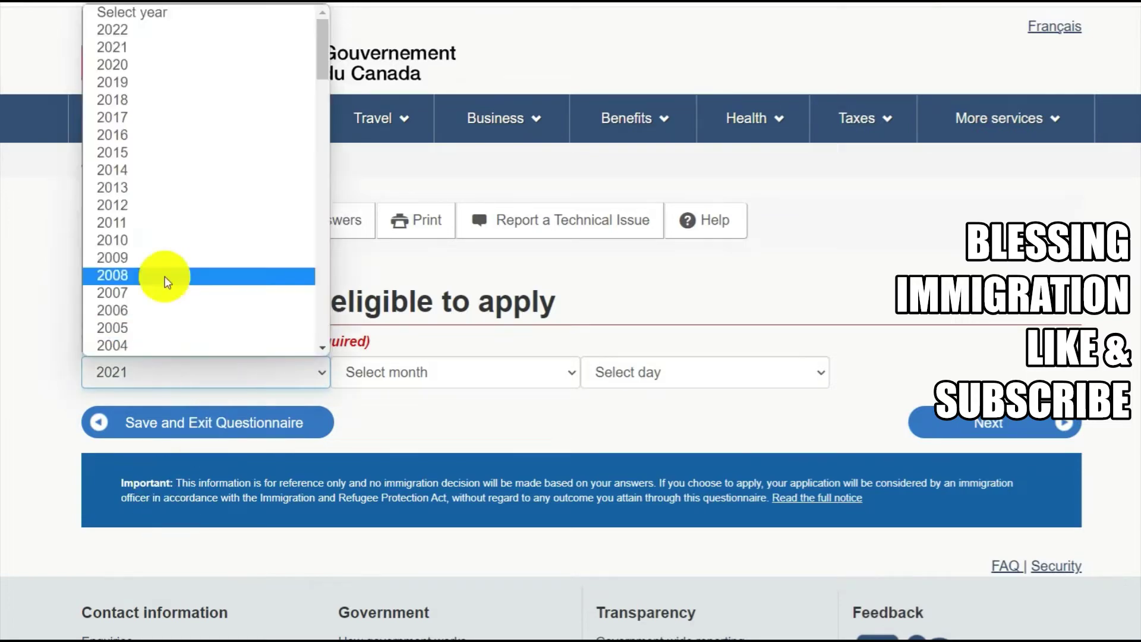
left_click(95, 30)
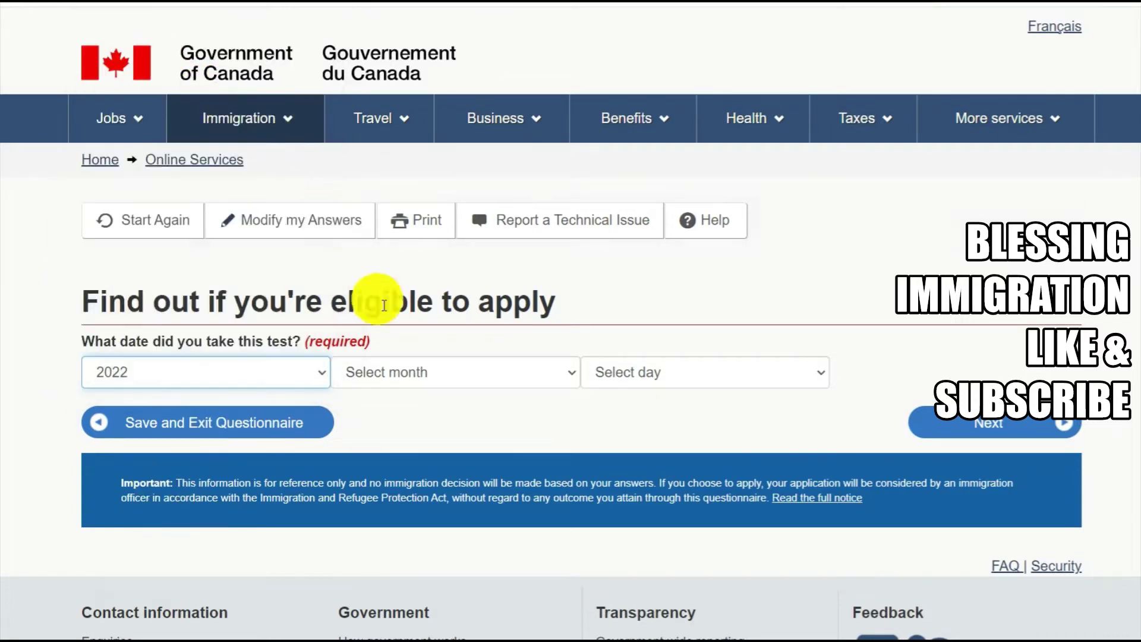
left_click(408, 363)
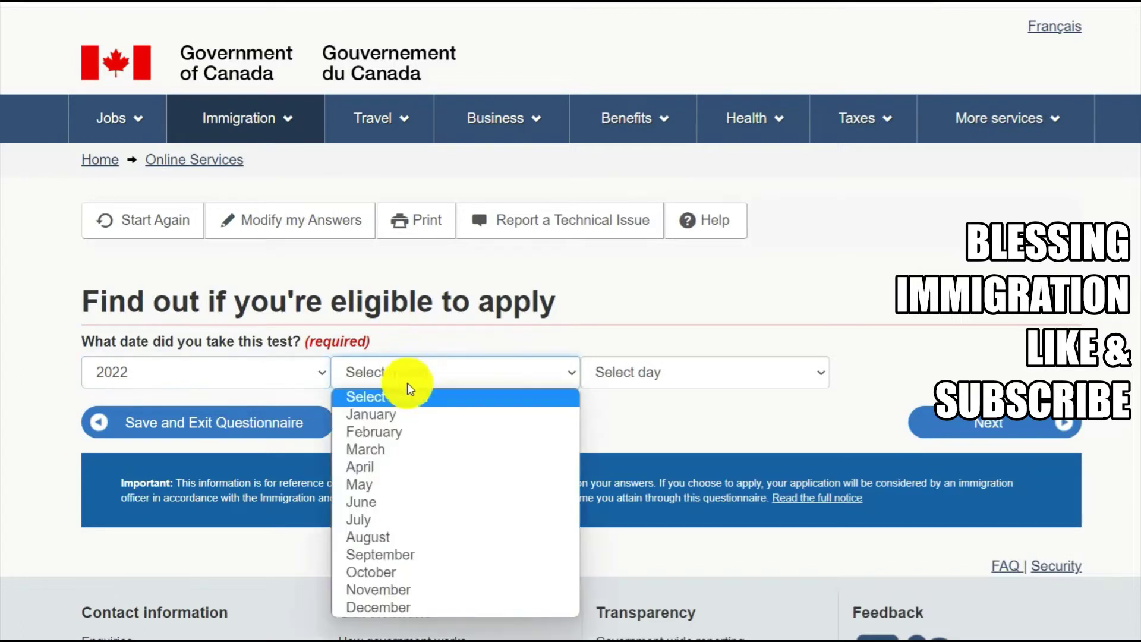
left_click(398, 430)
left_click(623, 372)
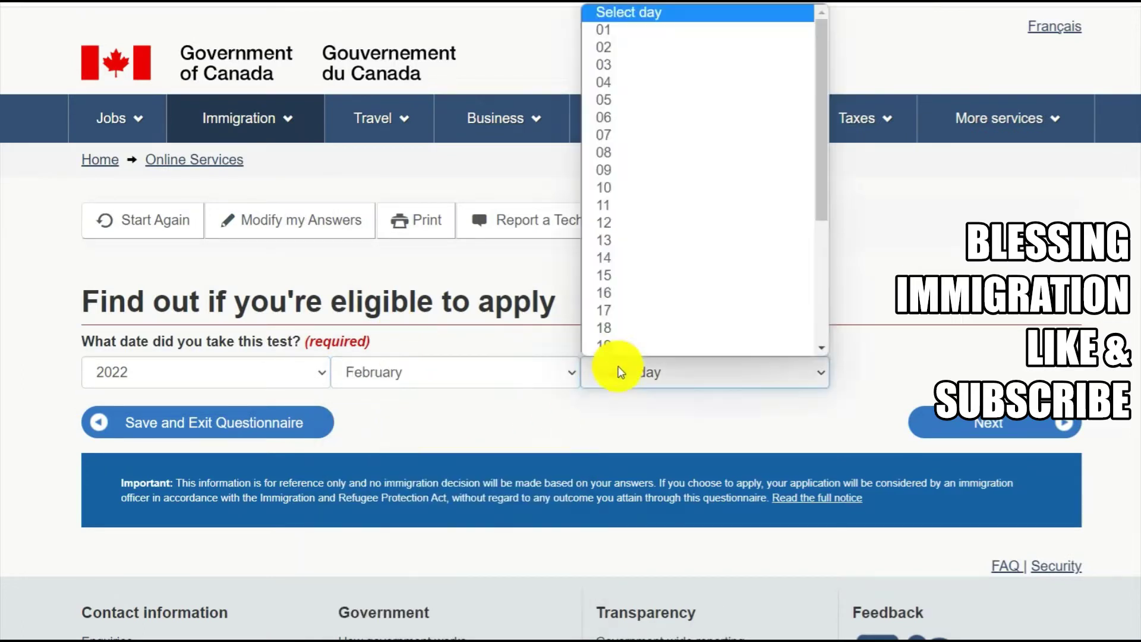
scroll(620, 319, "down", 3)
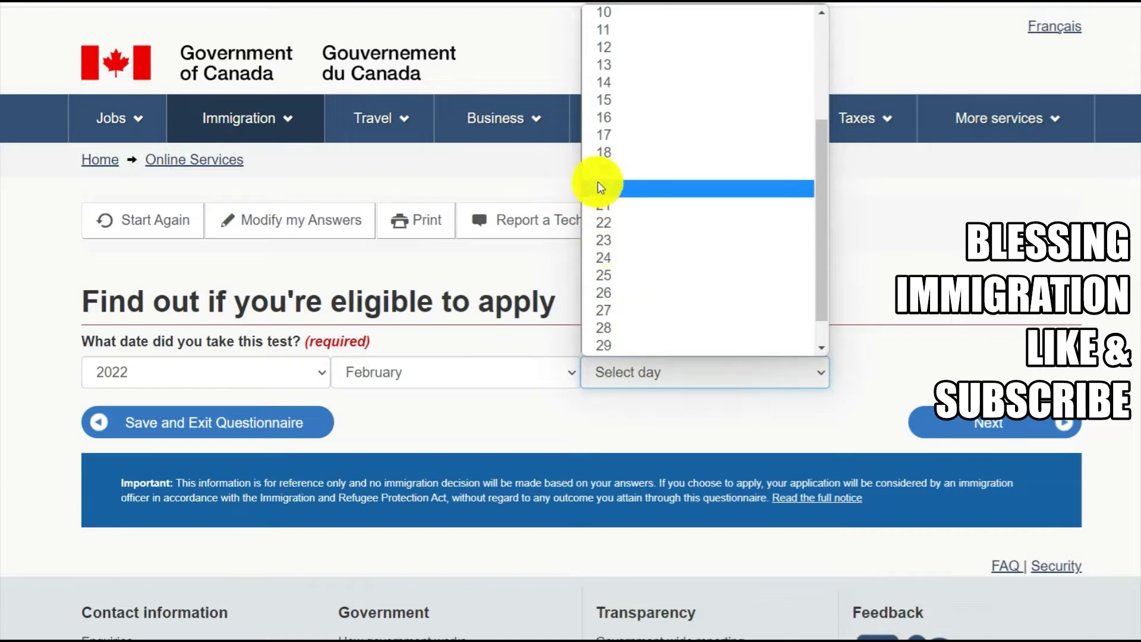
left_click(603, 154)
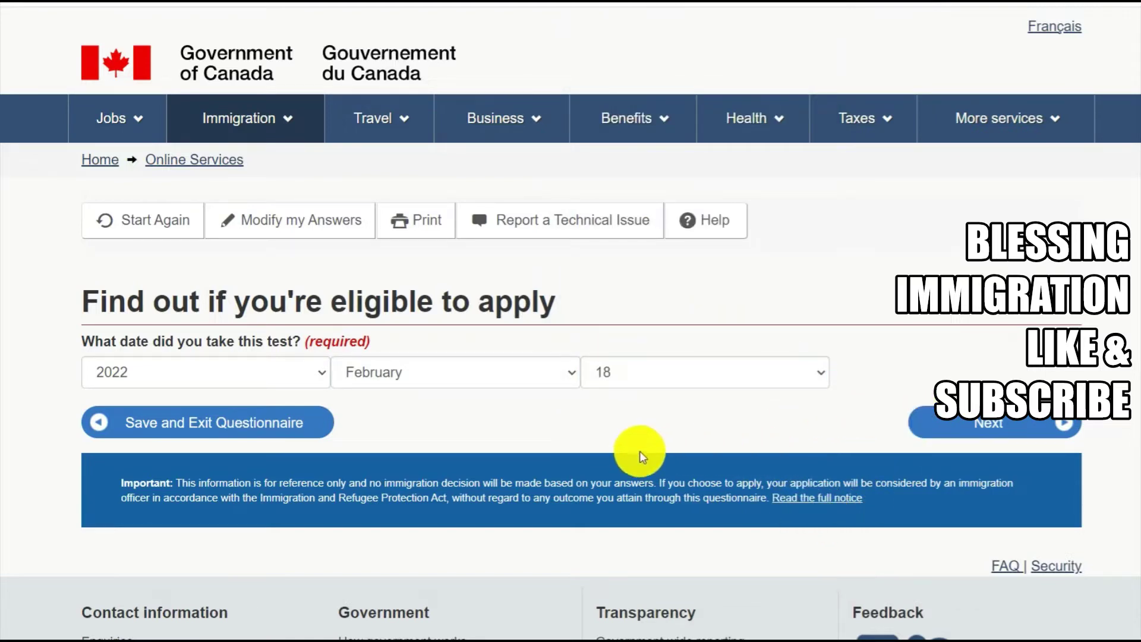
key("Return")
scroll(535, 422, "down", 2)
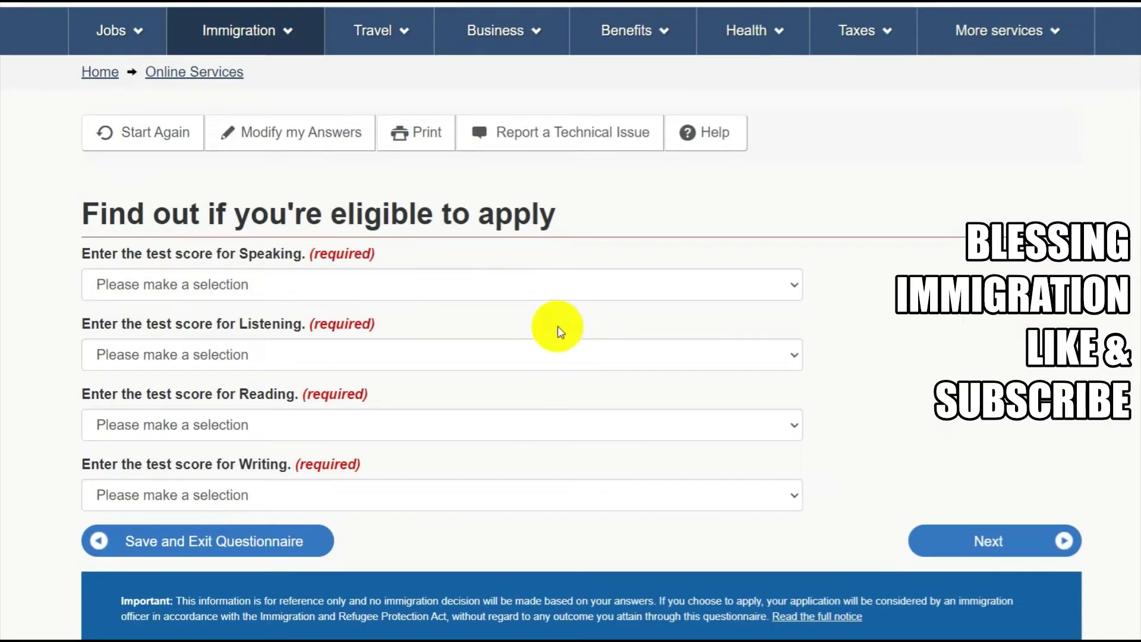
Enter IELTS scores Speaking 7.5, Listening 7.5, Reading 7.5, Writing 8, and continue
left_click(208, 290)
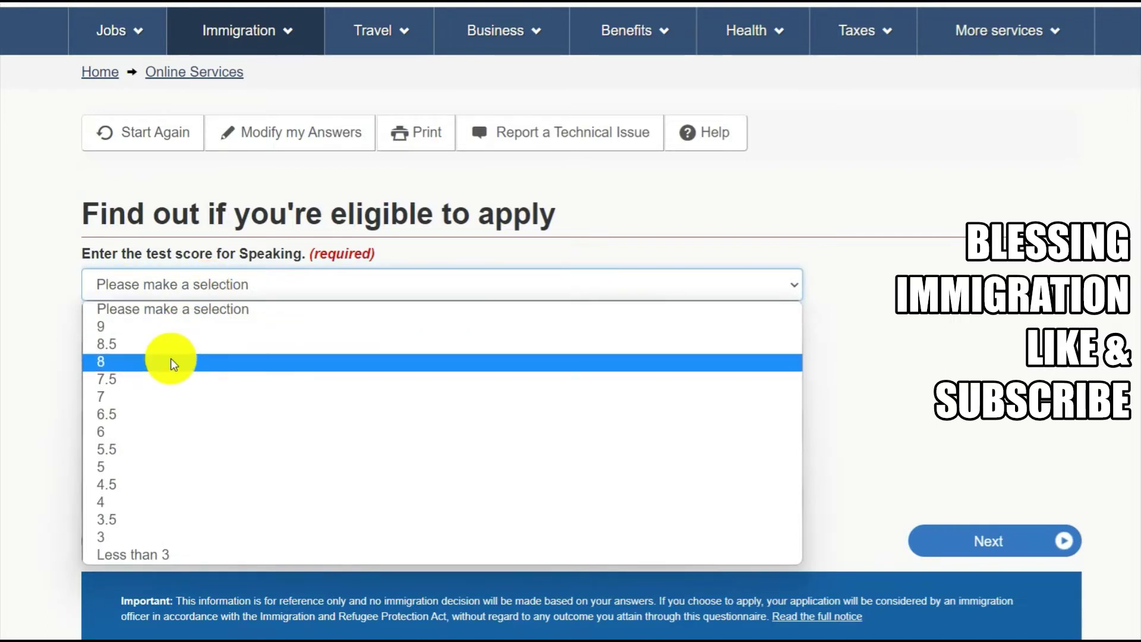
left_click(144, 384)
left_click(130, 352)
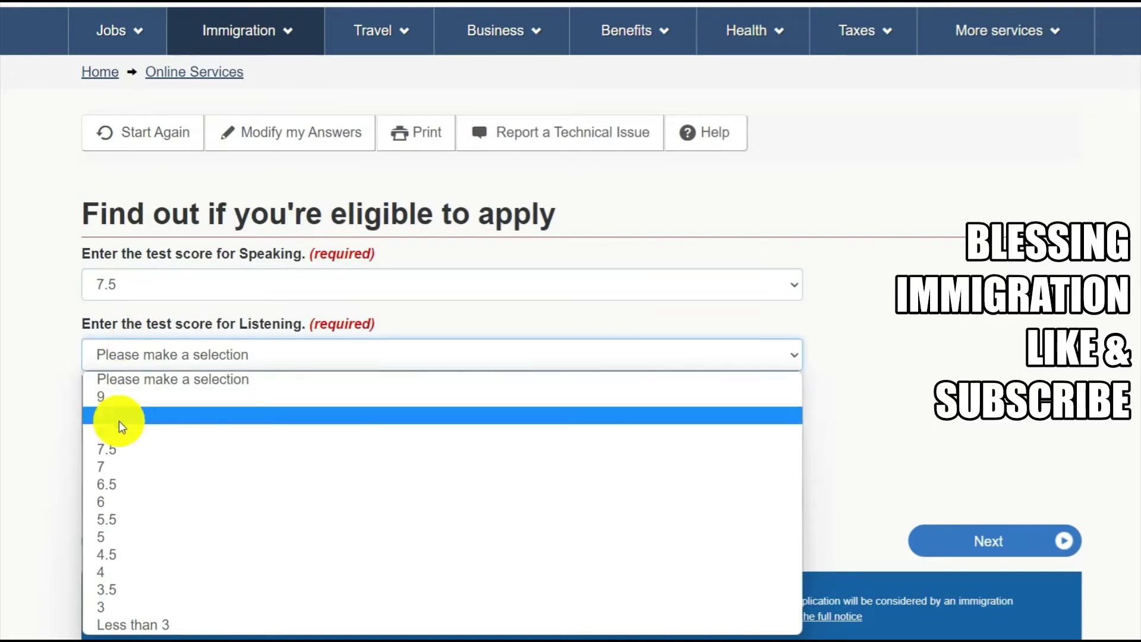
left_click(115, 448)
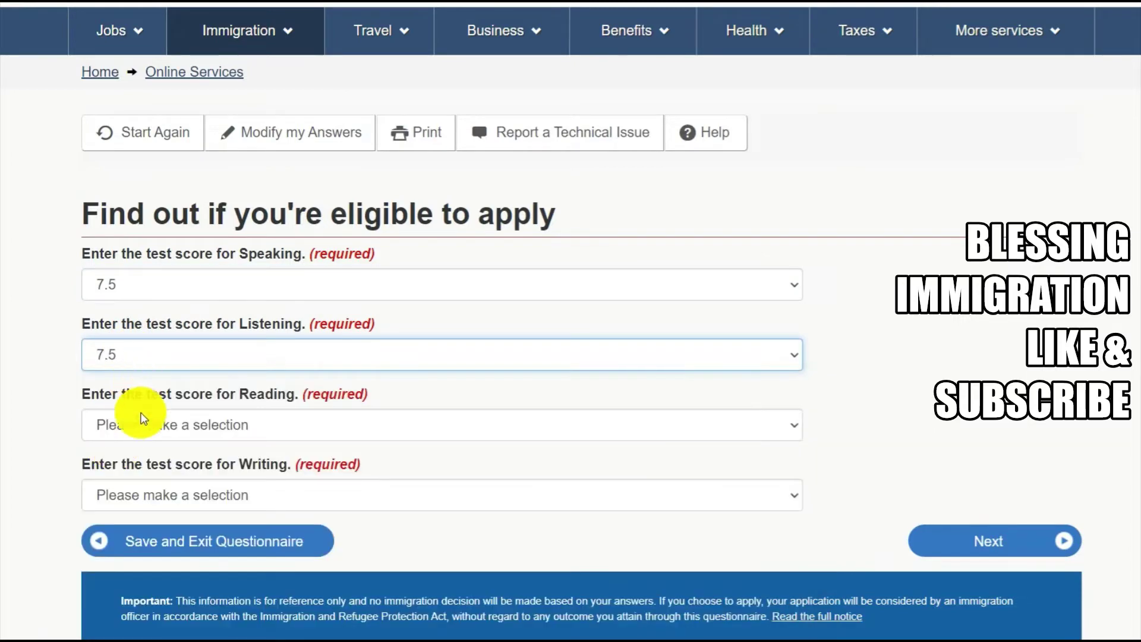
left_click(137, 423)
left_click(128, 222)
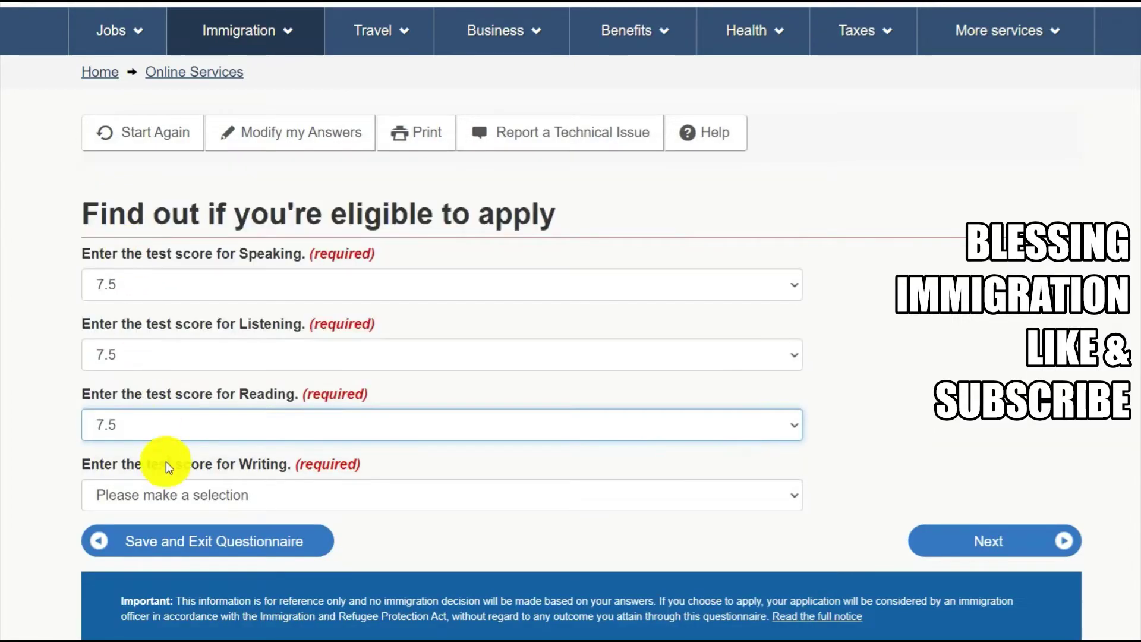
left_click(162, 488)
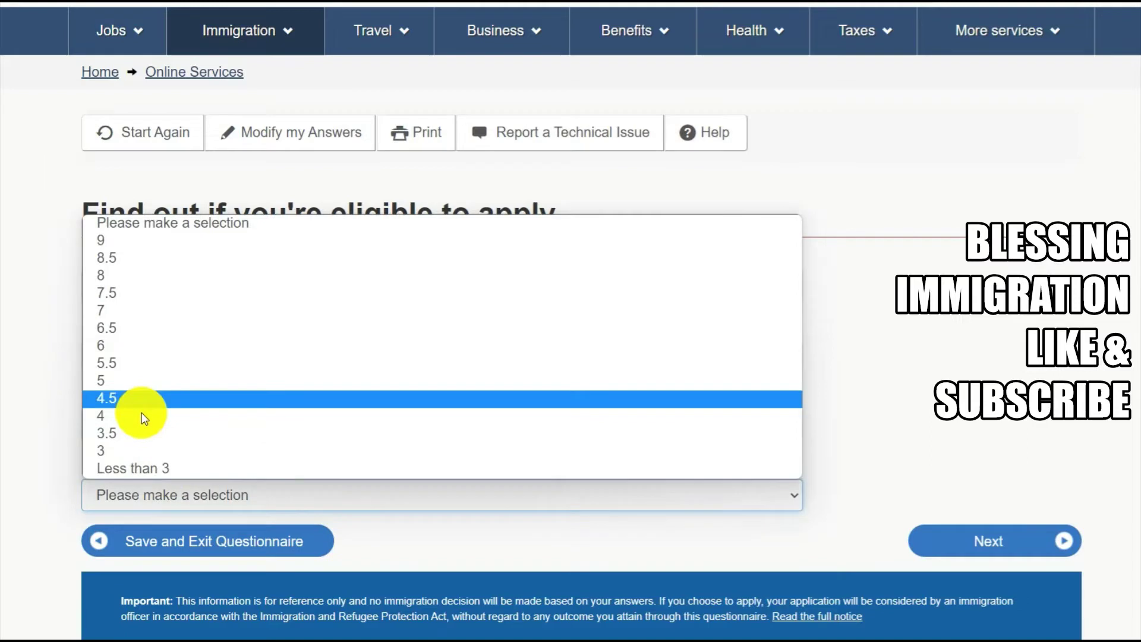
left_click(127, 277)
scroll(255, 415, "down", 2)
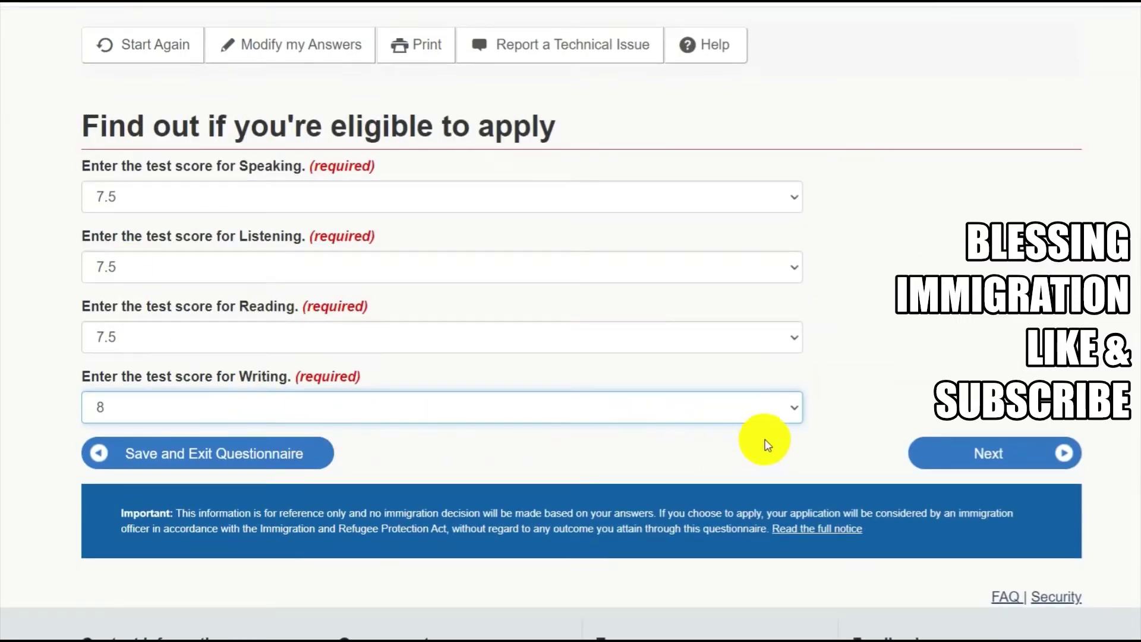
left_click(946, 456)
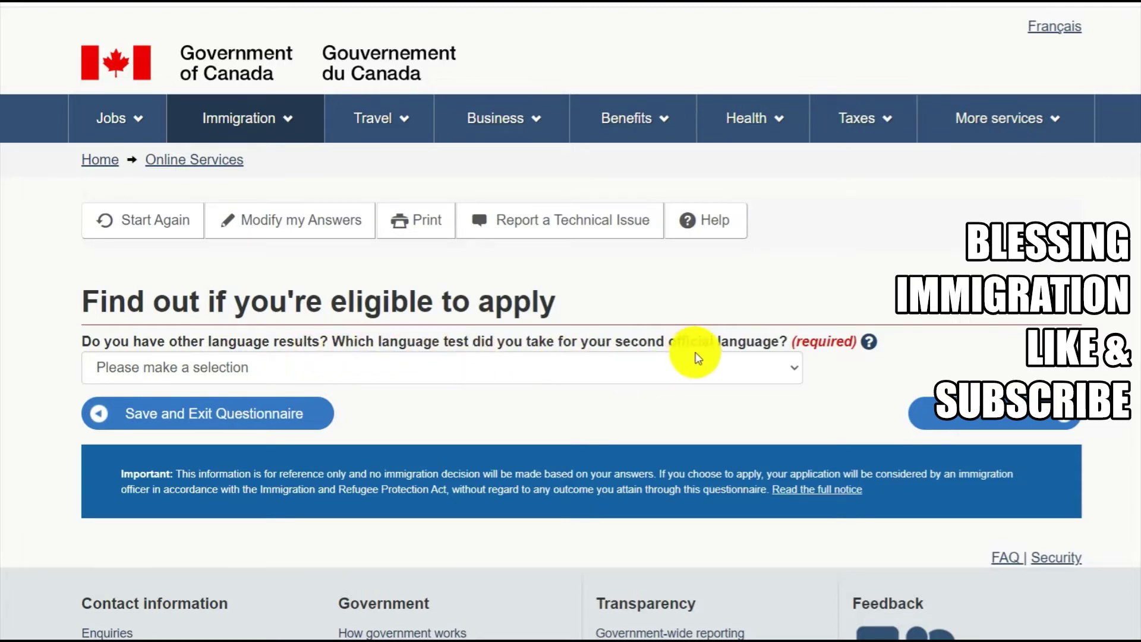
Attempt to answer None for the second official language test question
left_click(678, 371)
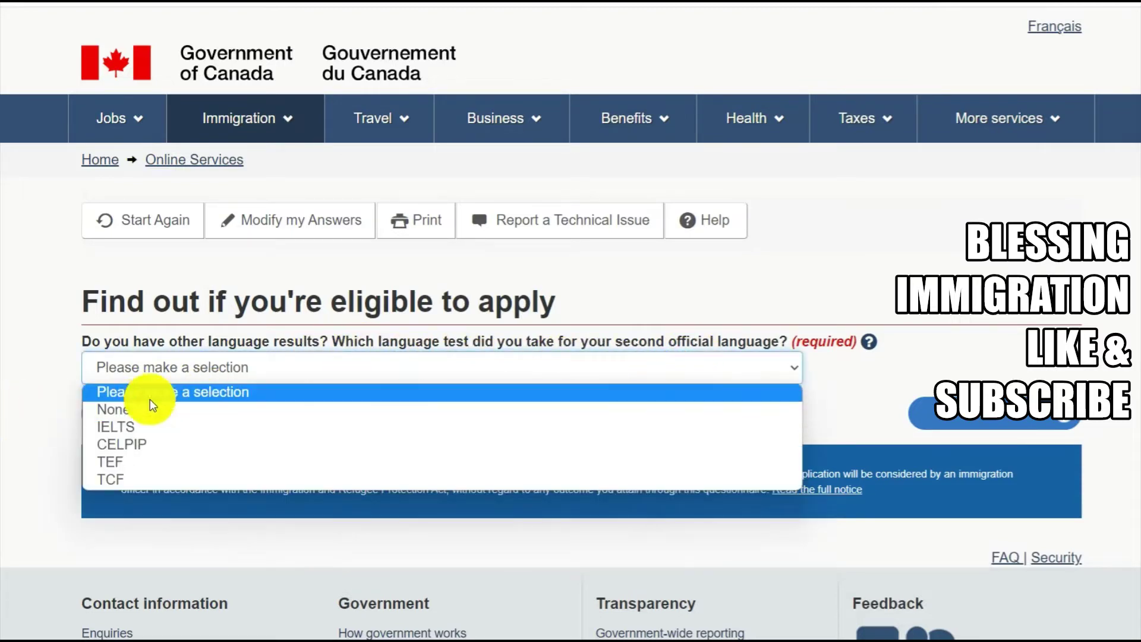
left_click(244, 363)
left_click(221, 369)
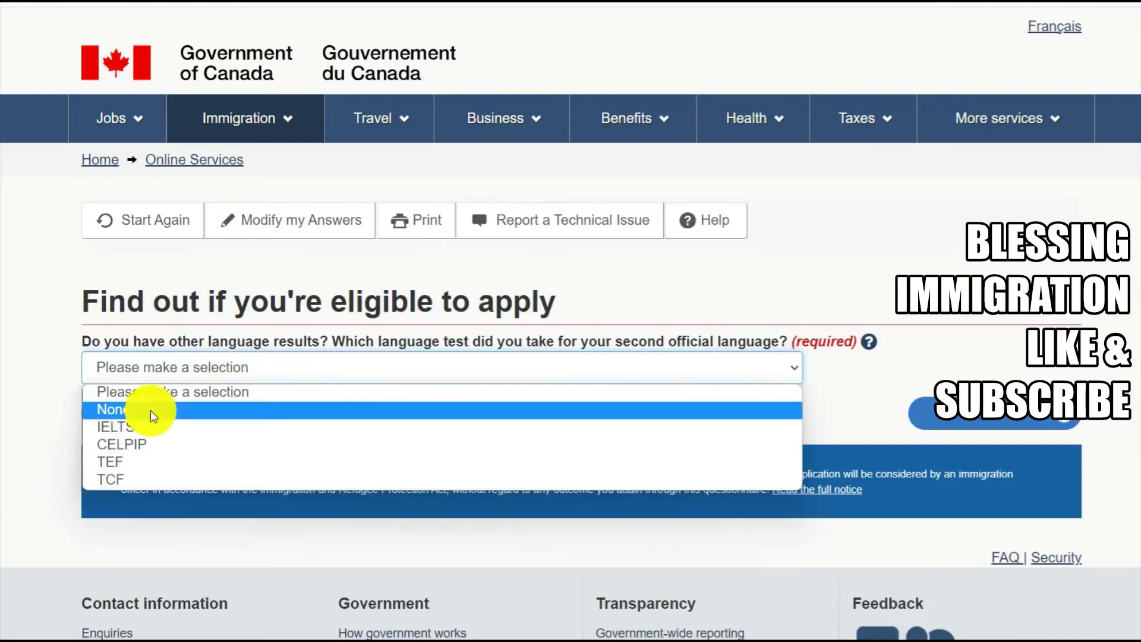
left_click(178, 409)
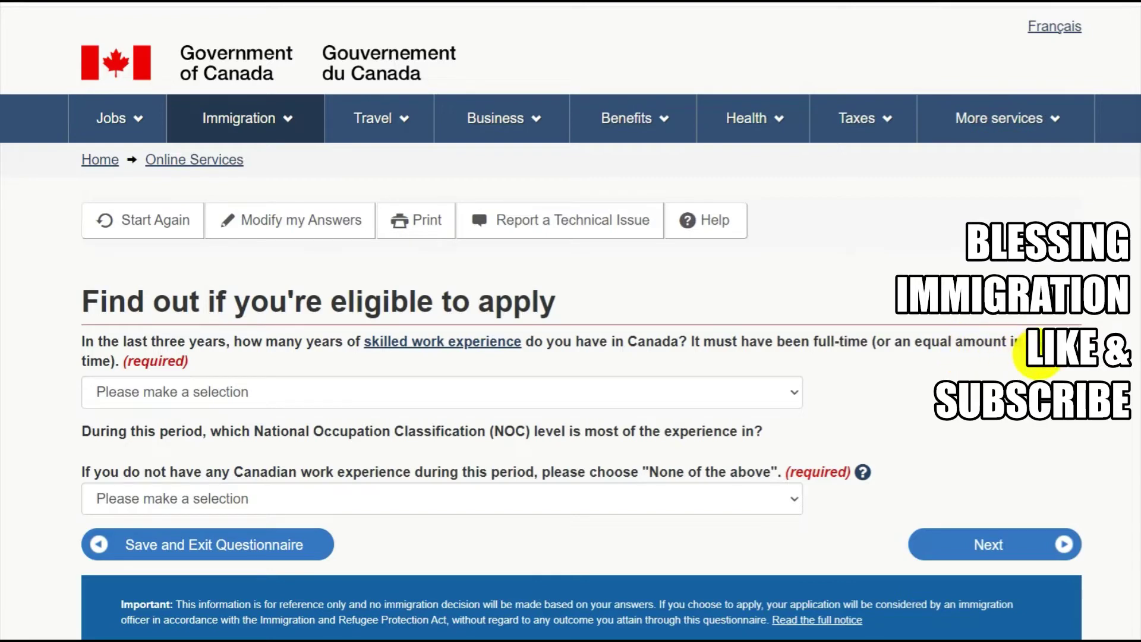
Select One year or more of Canadian experience and try NOC options None, Skill level A, Skill type 0
left_click(132, 389)
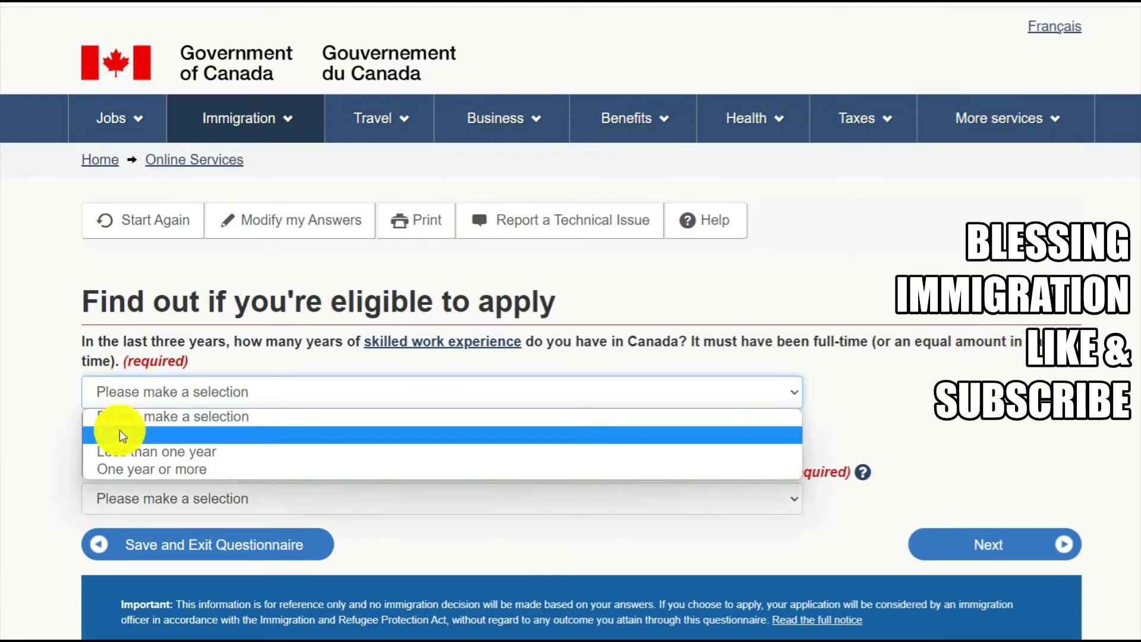
left_click(132, 469)
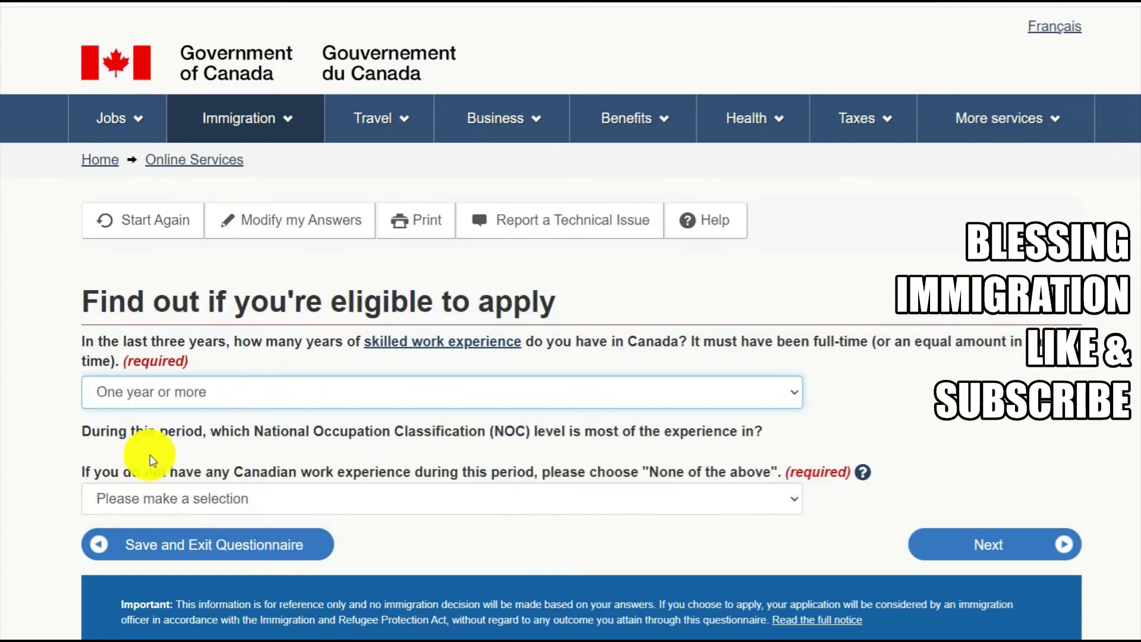
left_click(155, 499)
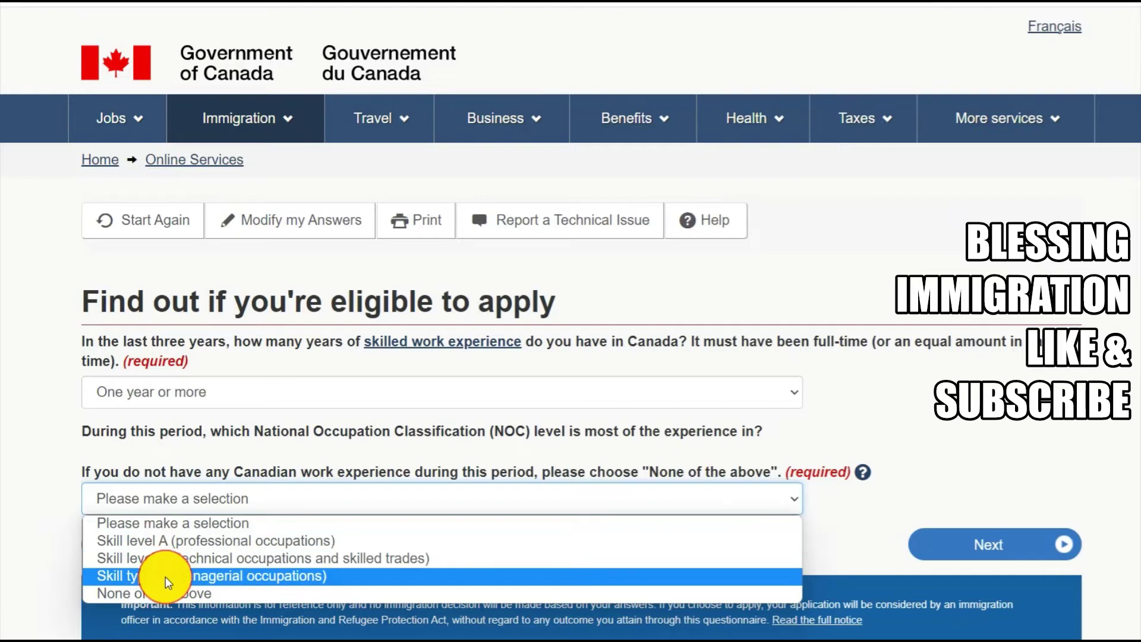
left_click(173, 591)
left_click(159, 502)
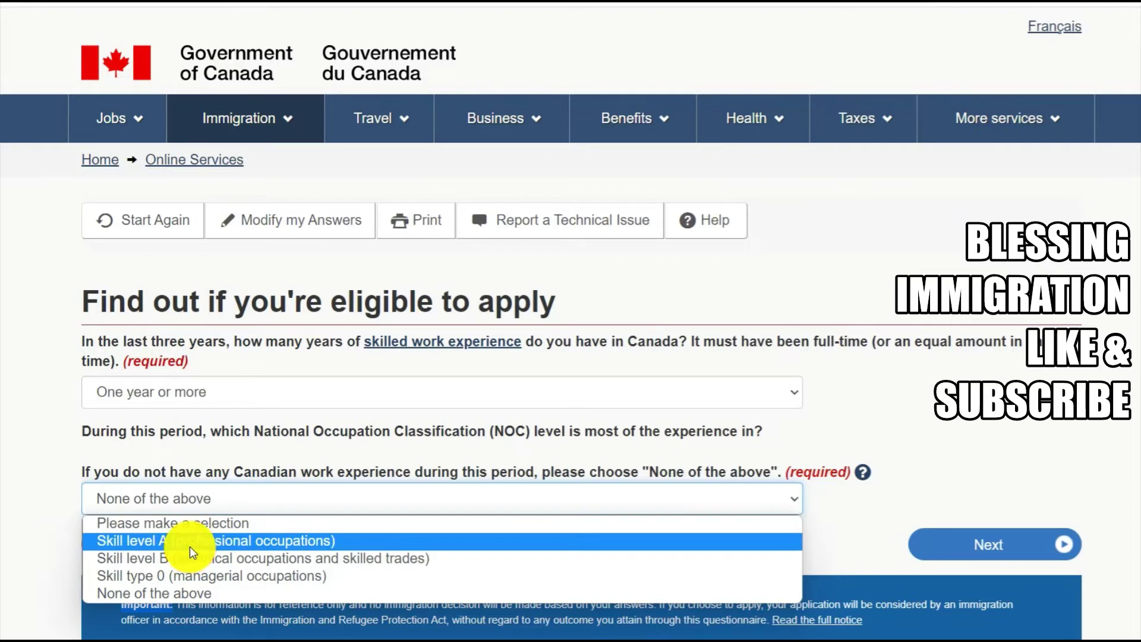
left_click(190, 541)
left_click(205, 508)
left_click(177, 577)
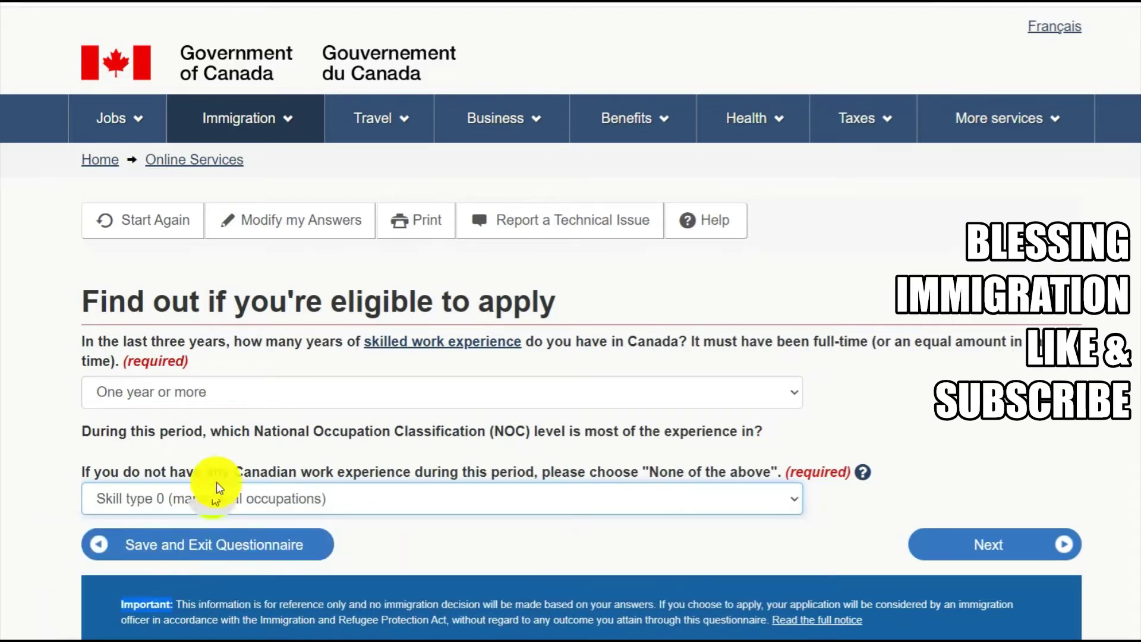
Change the Canadian skilled work experience answer to None
left_click(231, 387)
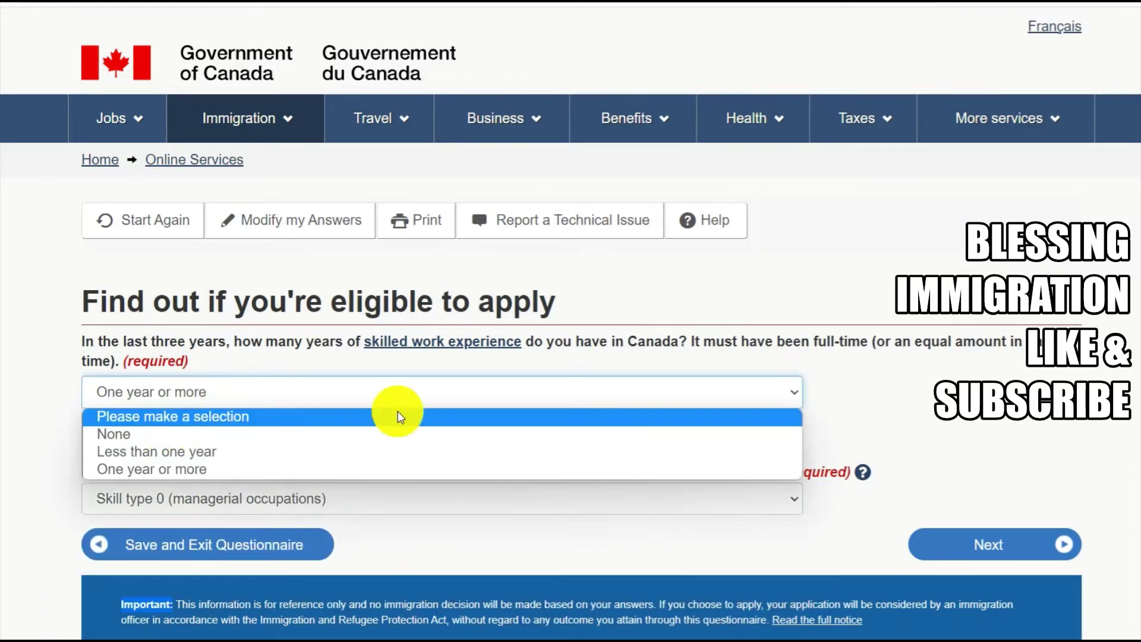
left_click(830, 412)
left_click(259, 395)
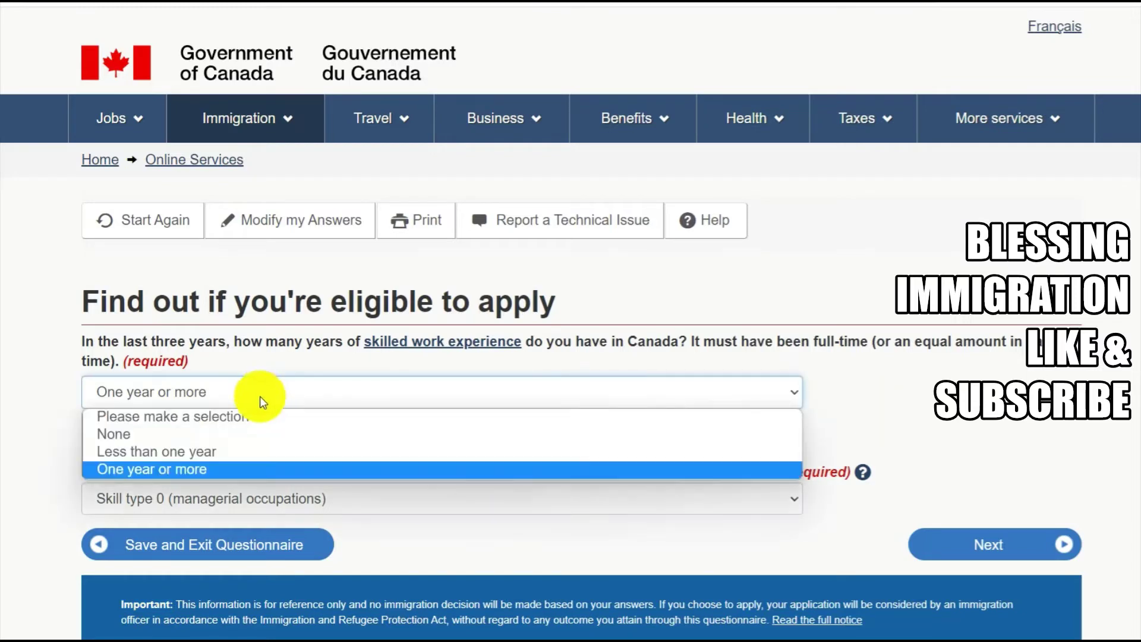
left_click(196, 440)
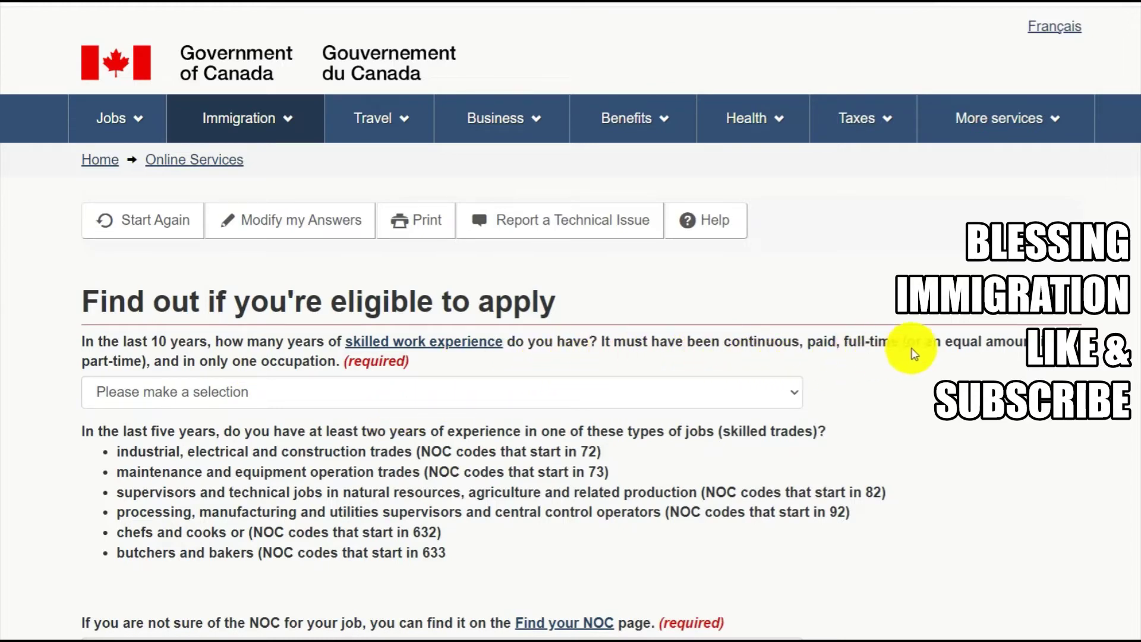
Answer Six or more years of skilled work and Two or more years in skilled trades, then continue
left_click(240, 399)
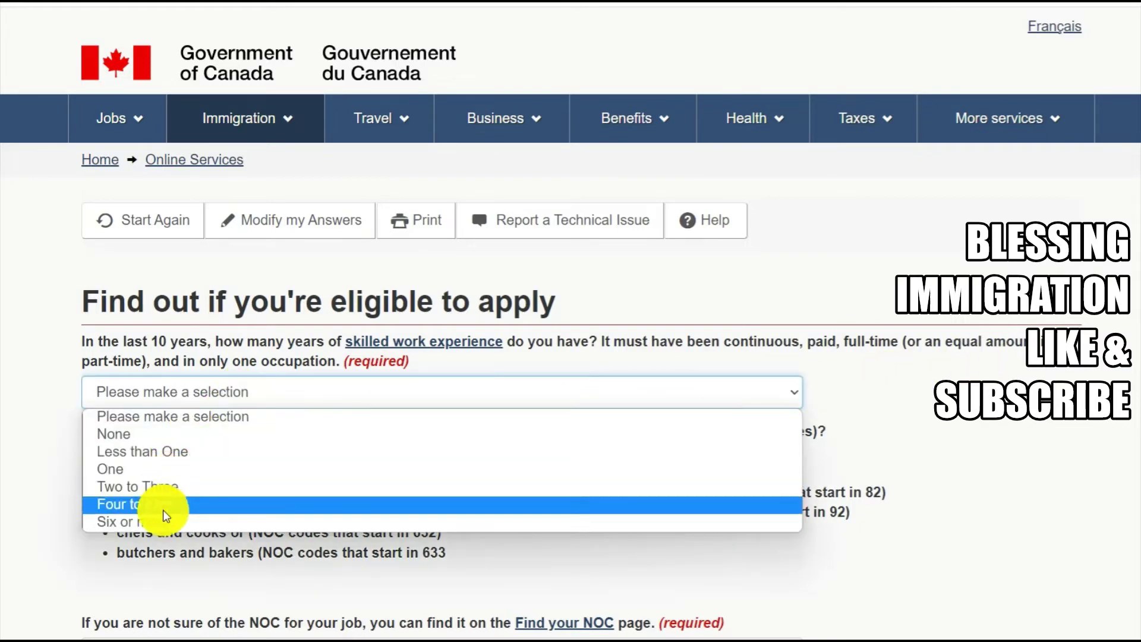
left_click(158, 525)
scroll(322, 563, "down", 4)
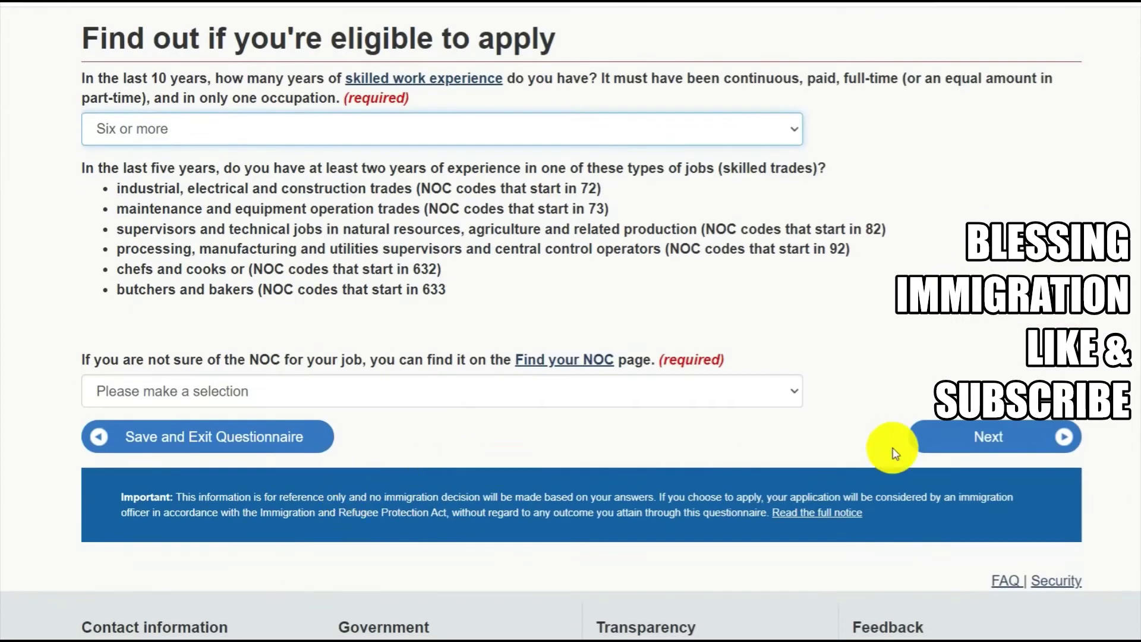
left_click(581, 395)
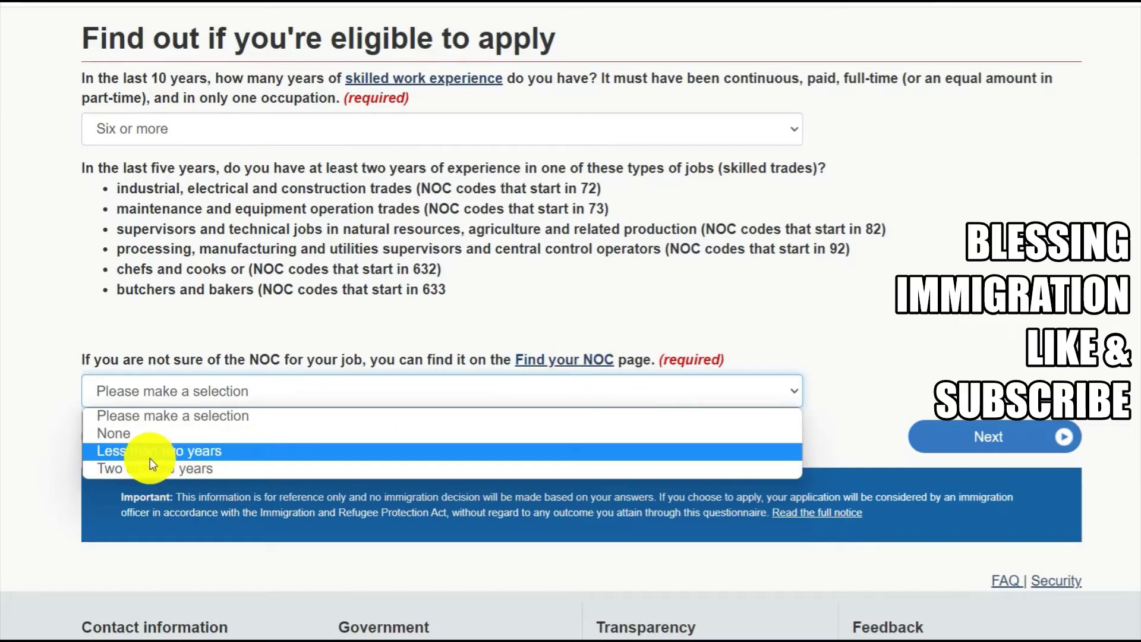
left_click(181, 468)
left_click(1027, 443)
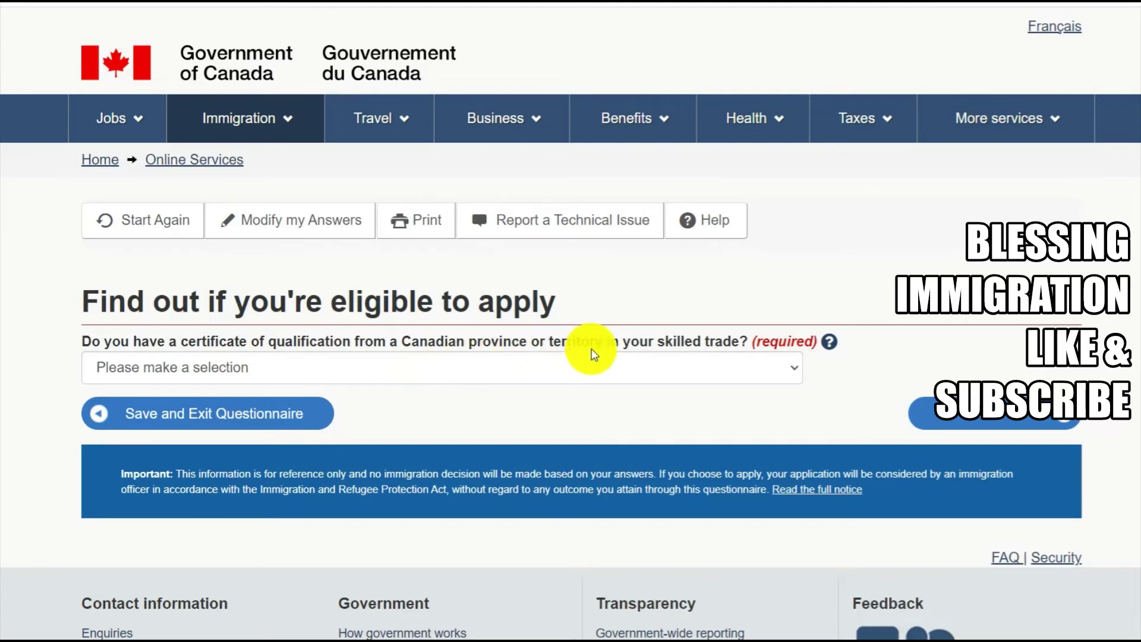
Answer No to holding a certificate of qualification and continue
left_click(665, 367)
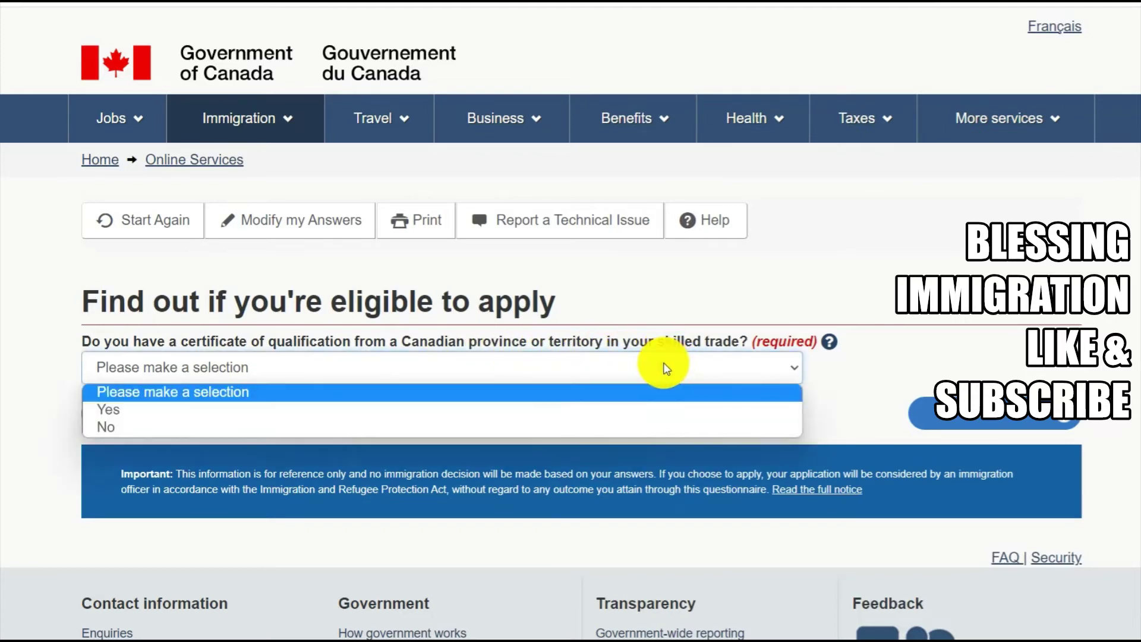
left_click(451, 427)
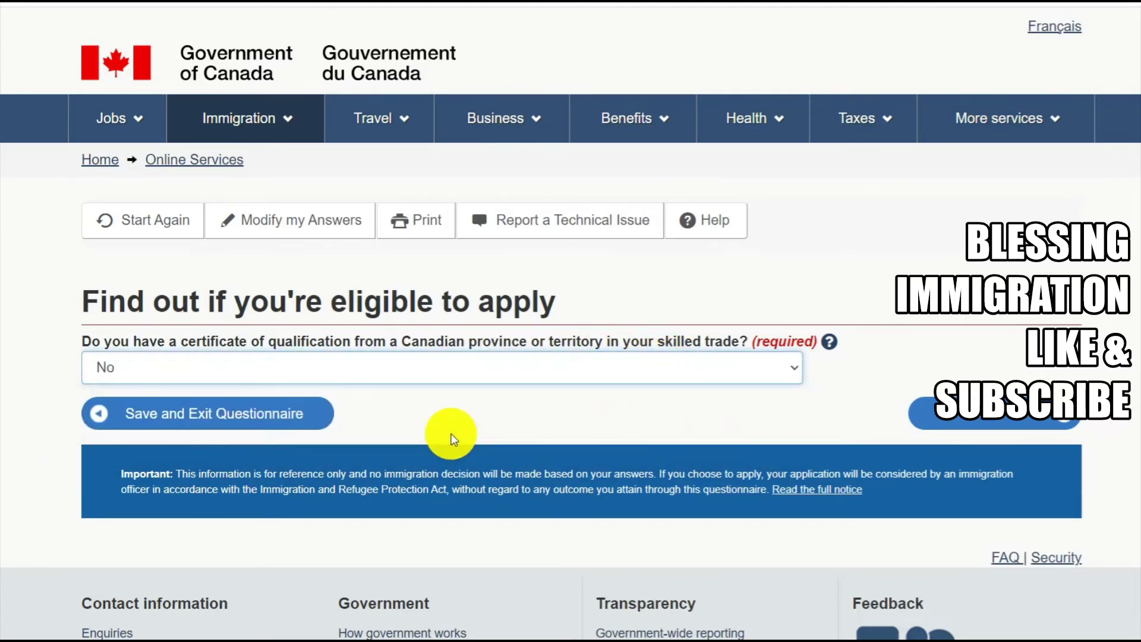
left_click(961, 423)
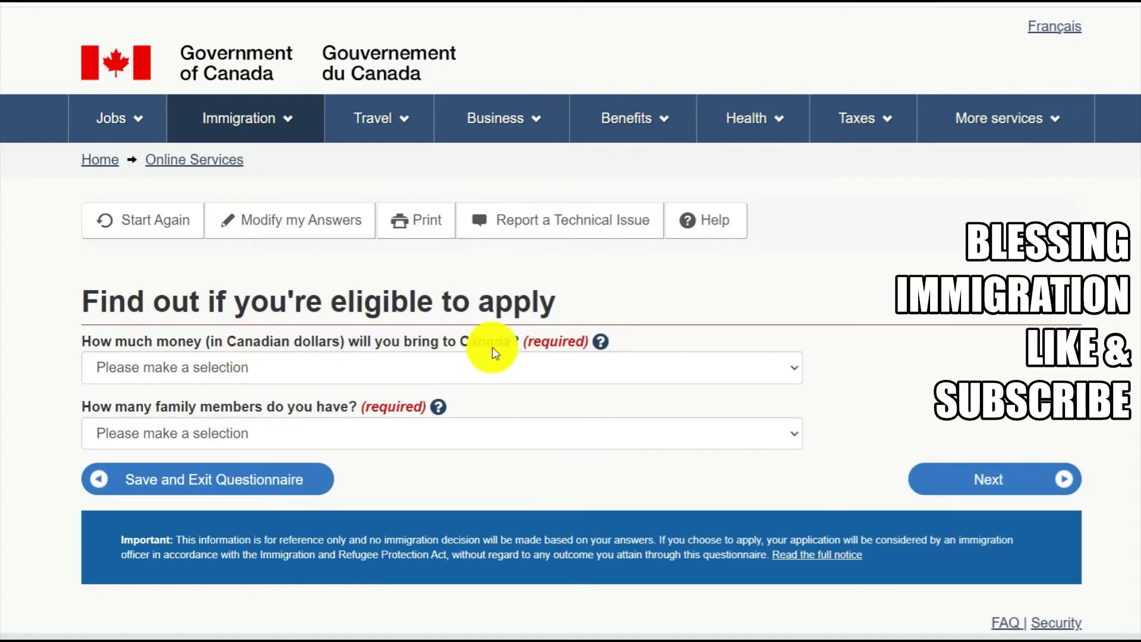
Select settlement funds of 13,310 - 16,569 and 1 family member, then continue
left_click(360, 365)
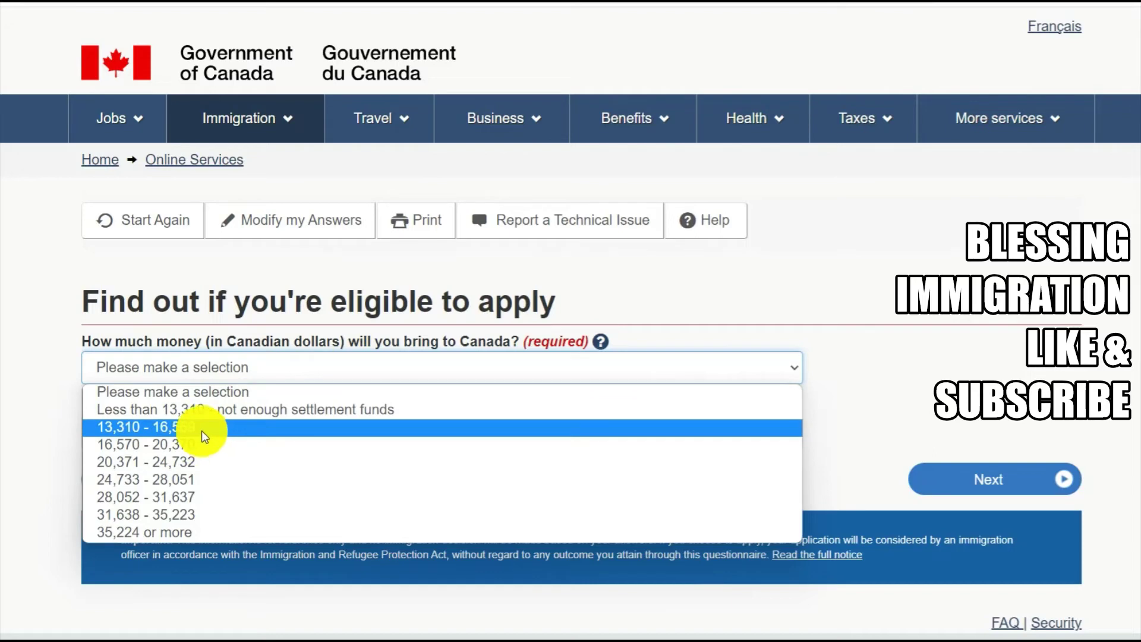
left_click(202, 428)
left_click(195, 433)
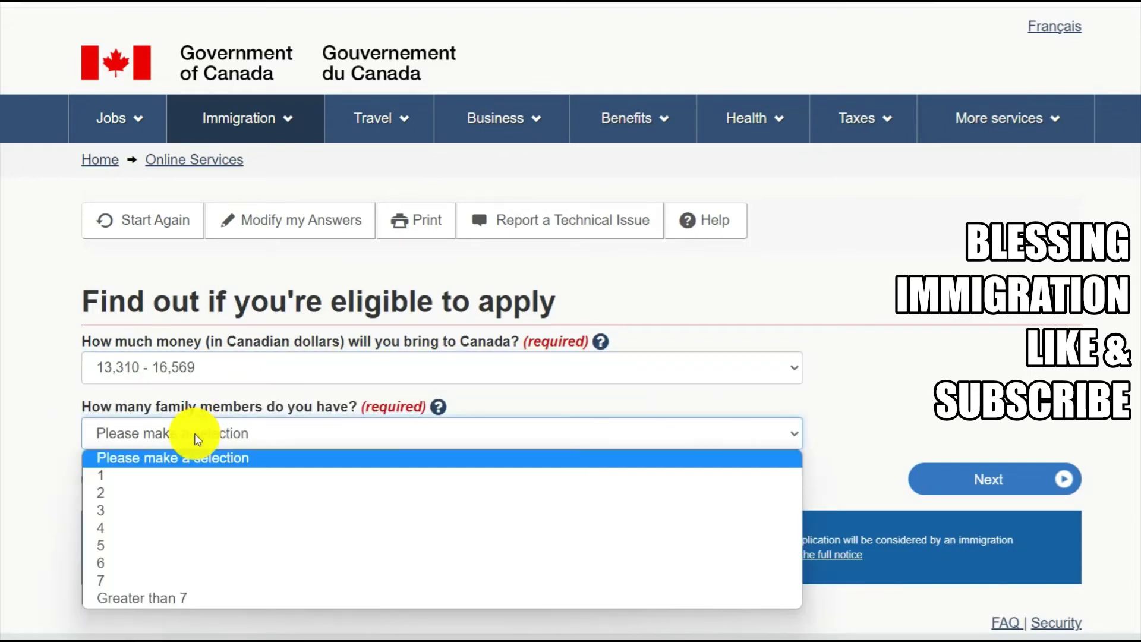
left_click(161, 475)
left_click(928, 484)
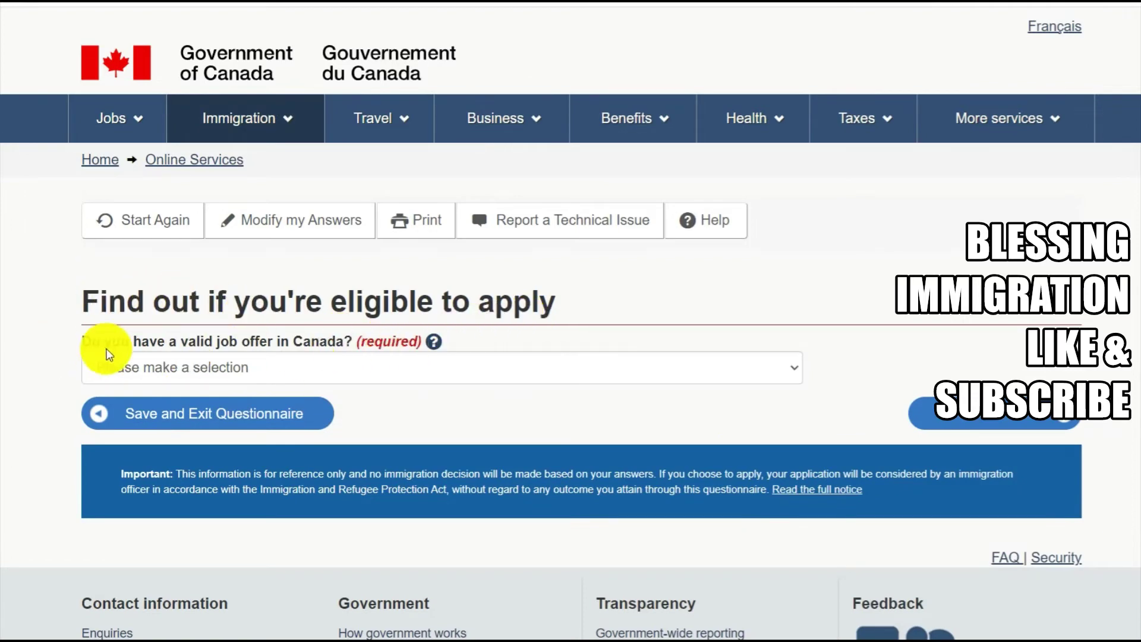
Answer No to having a valid job offer in Canada and continue
left_click(252, 364)
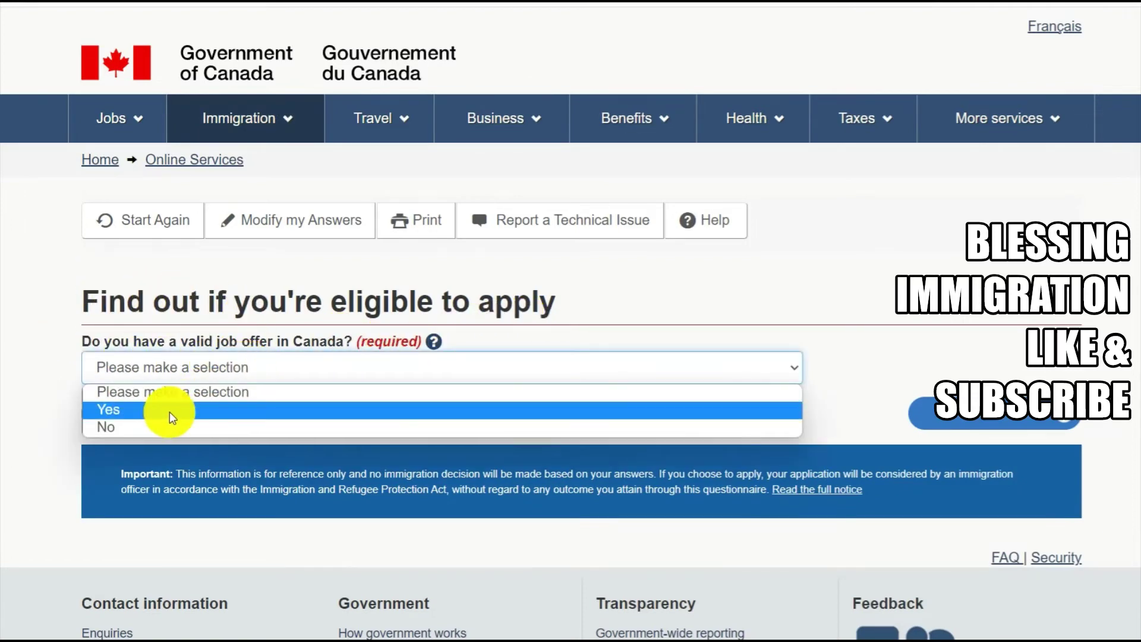
left_click(147, 428)
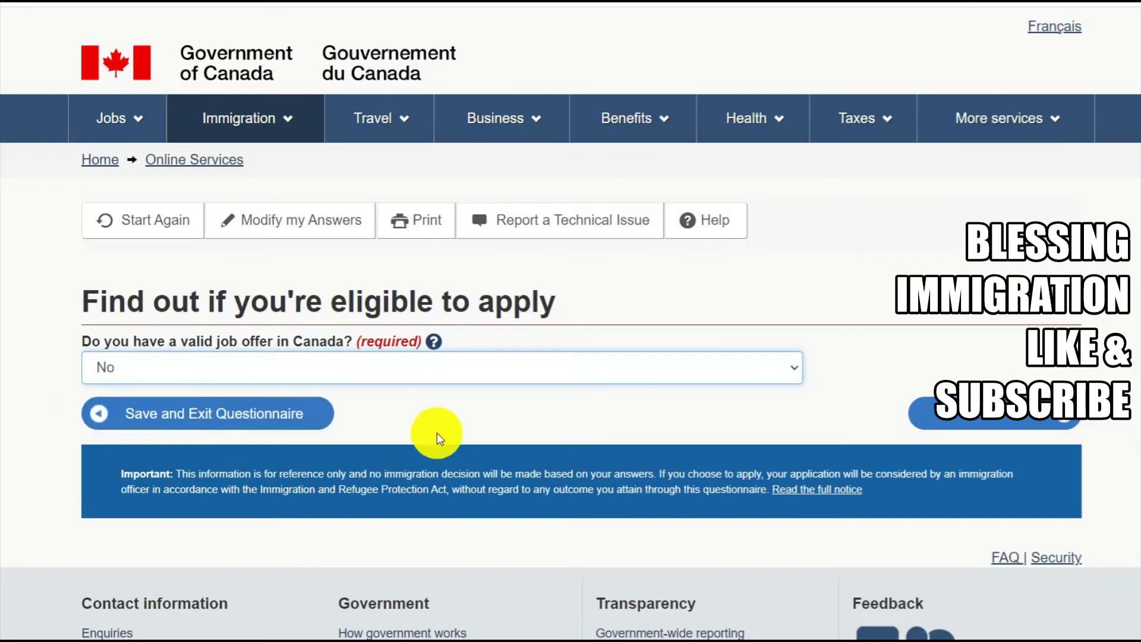
left_click(950, 423)
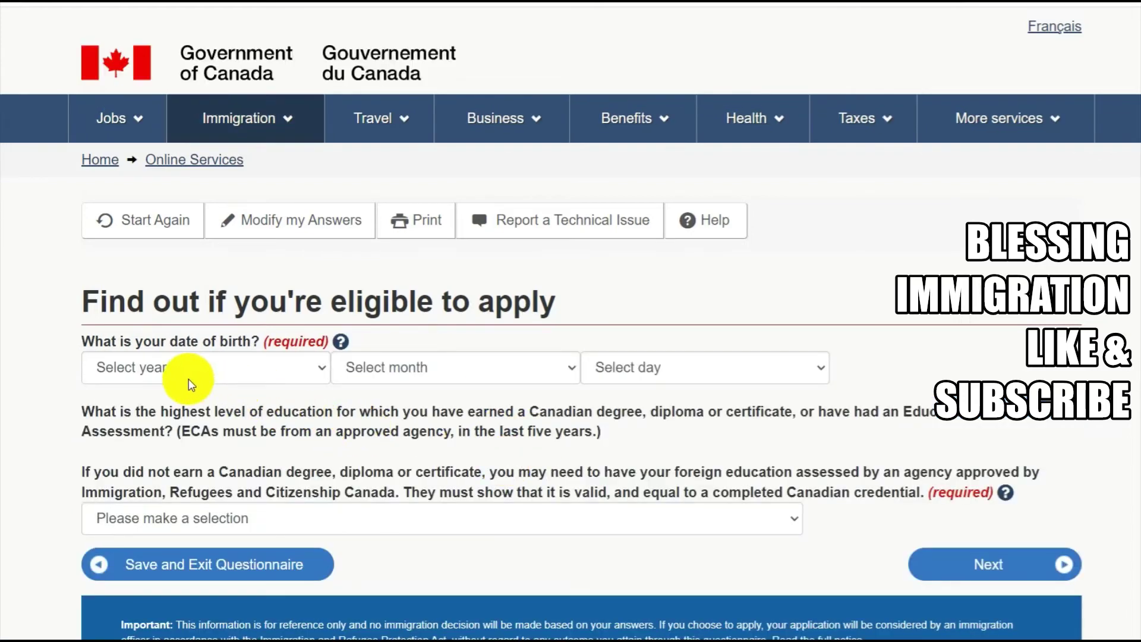
Set the date of birth to 1990 August 18
left_click(238, 366)
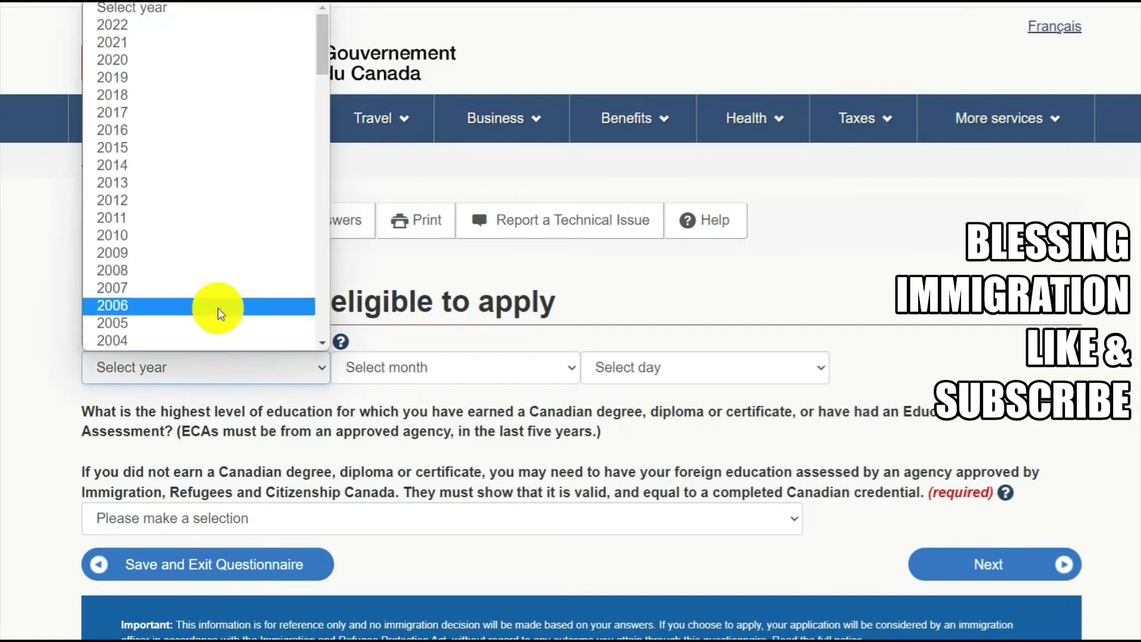
scroll(148, 196, "down", 10)
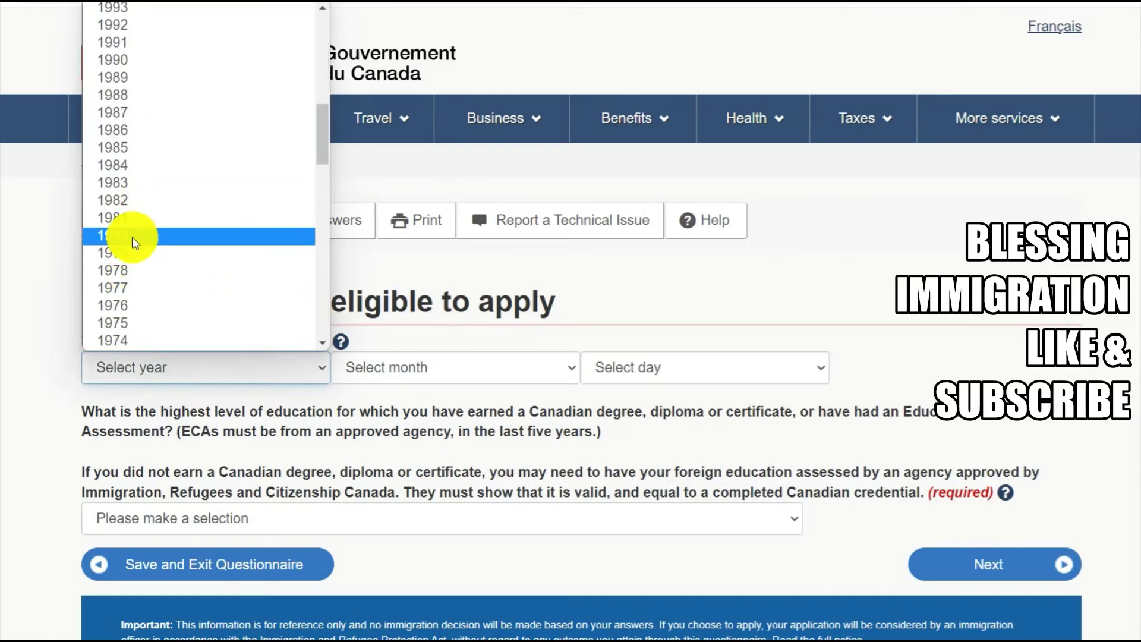
left_click(135, 65)
left_click(417, 364)
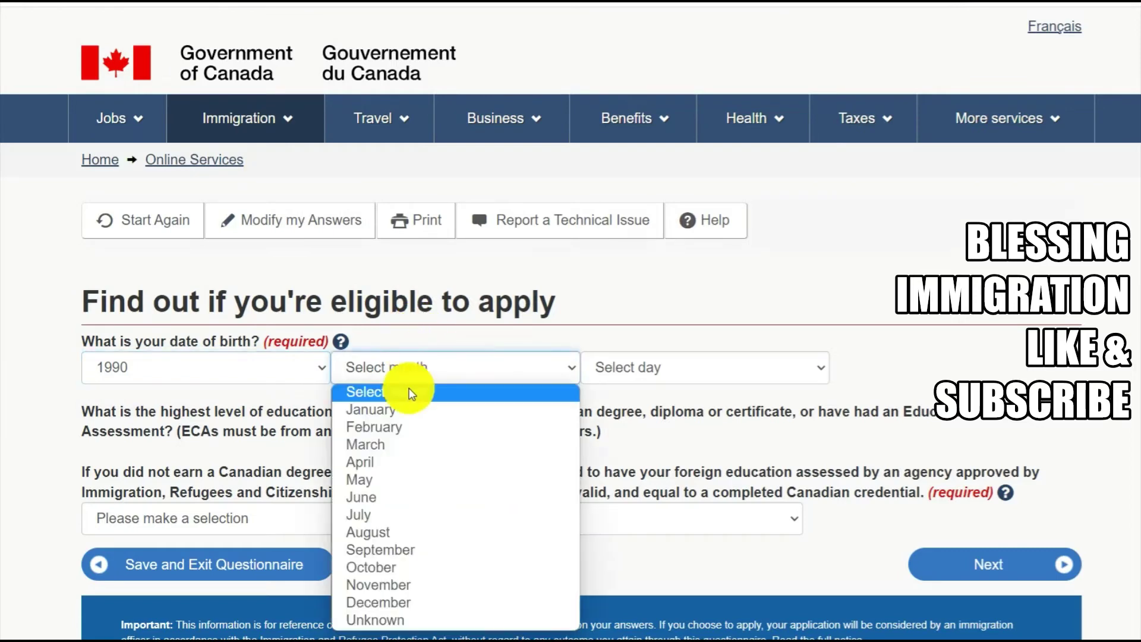
left_click(390, 533)
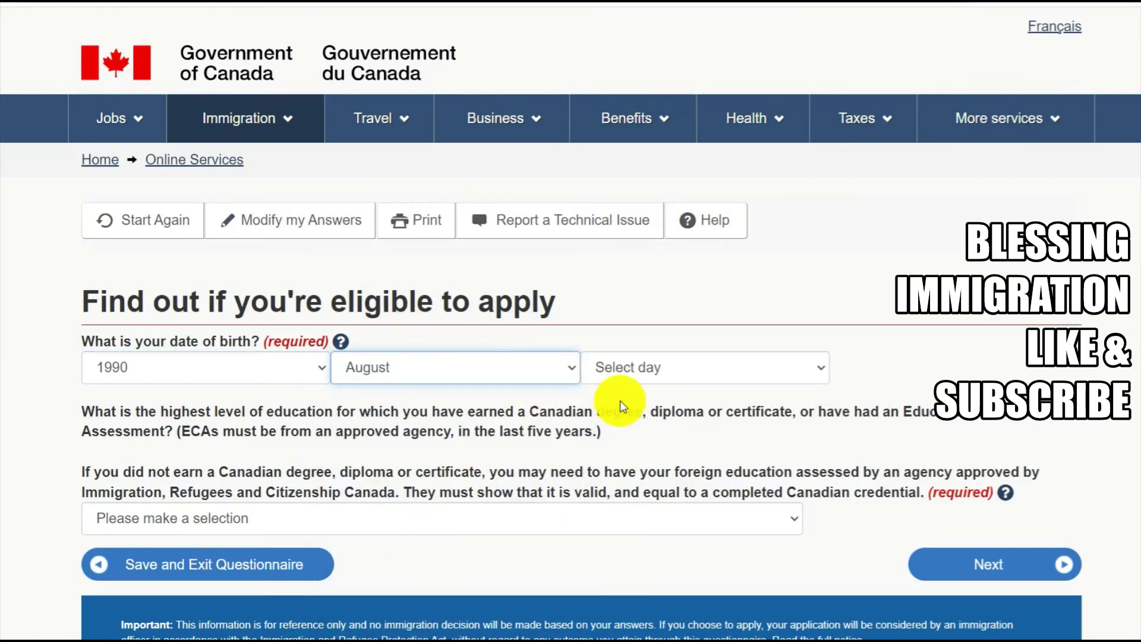
left_click(626, 372)
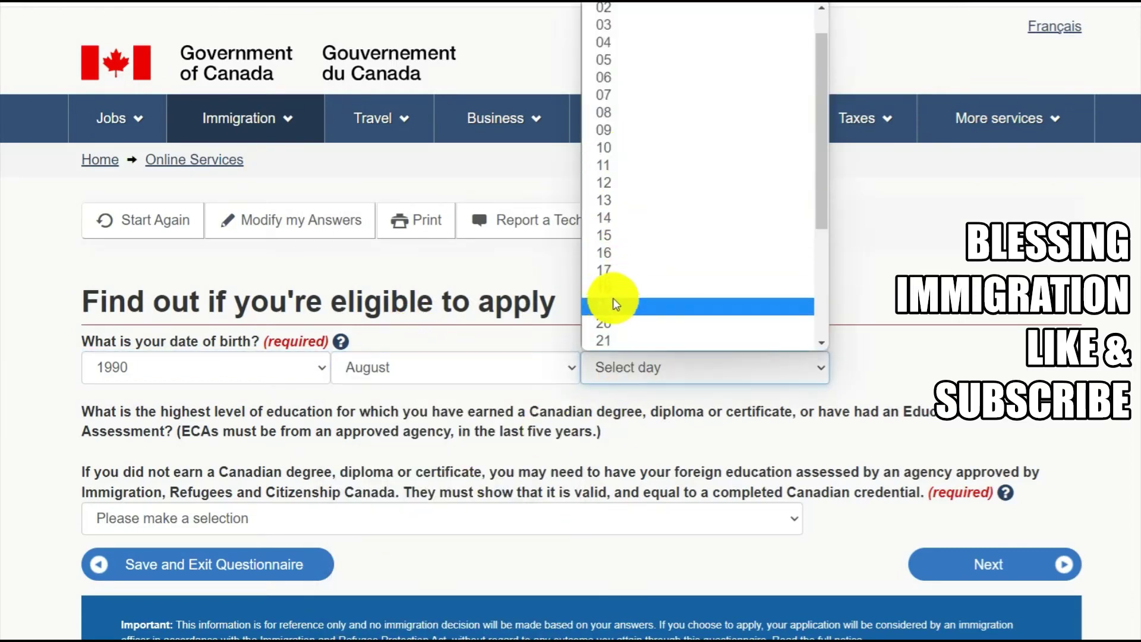
left_click(612, 288)
Choose Master's degree as the highest education level and submit the answers
scroll(660, 425, "down", 1)
left_click(297, 440)
scroll(286, 420, "down", 1)
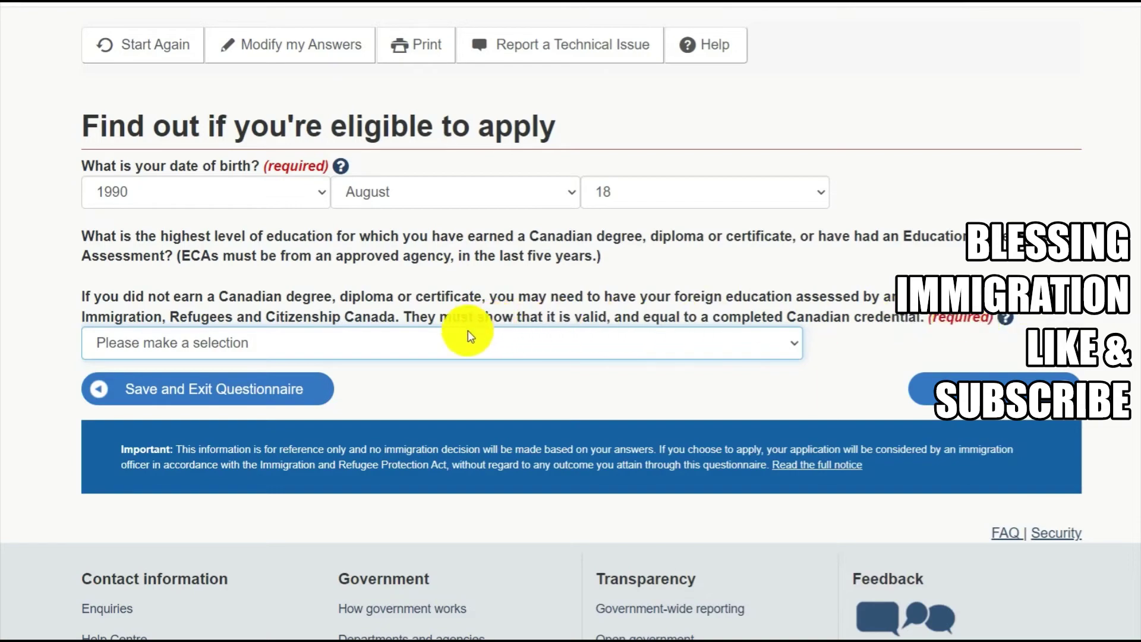
left_click(453, 343)
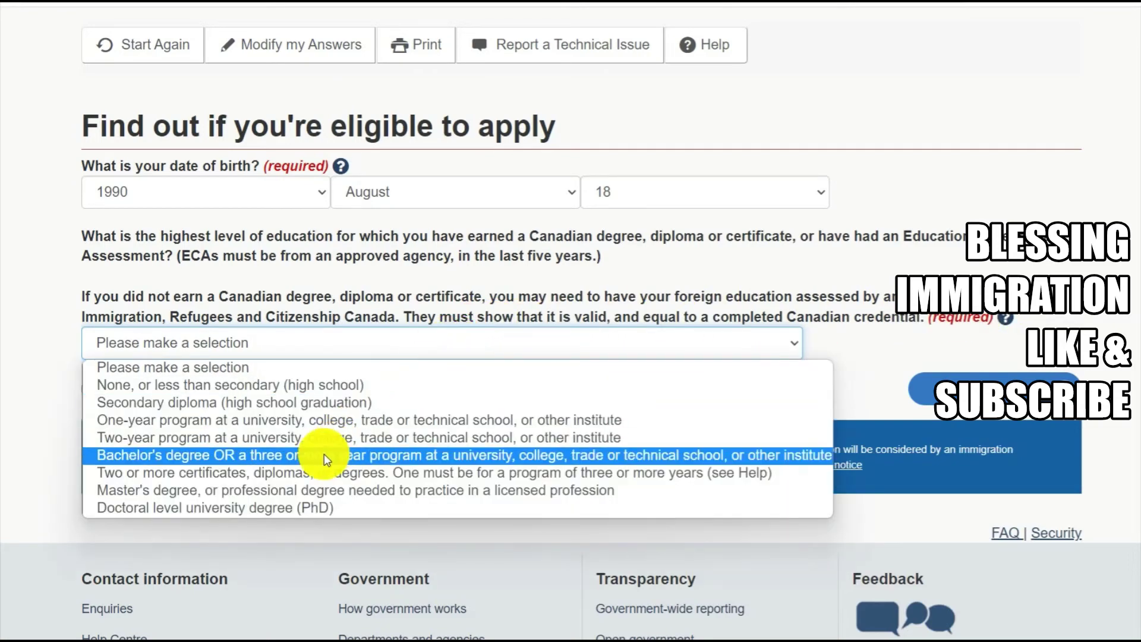
left_click(307, 491)
left_click(943, 388)
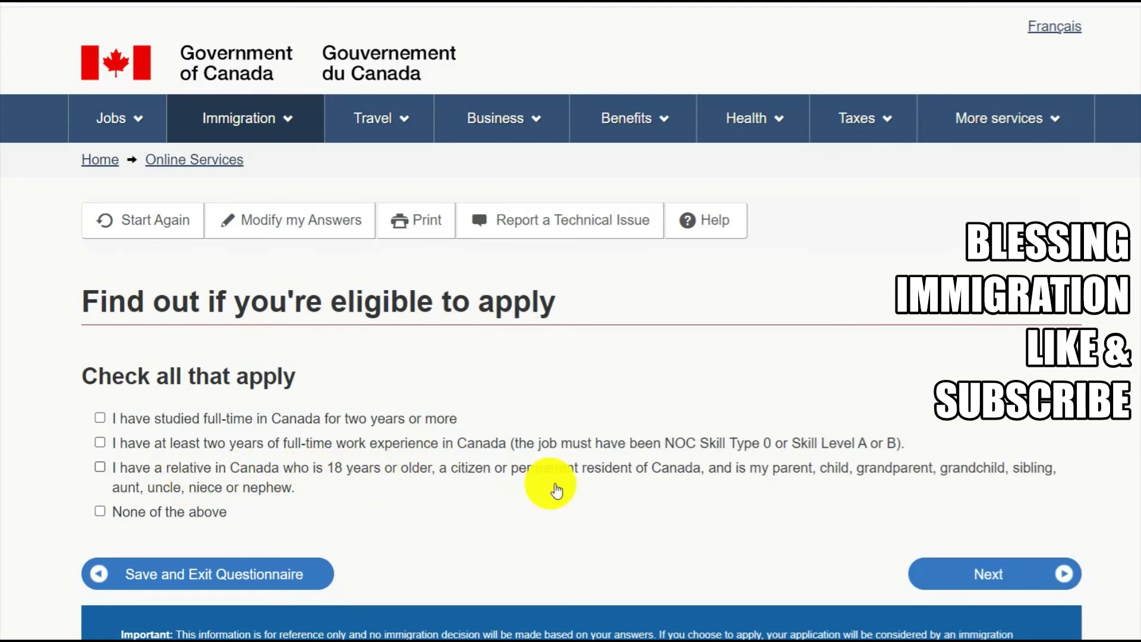
Tick None of the above for Canadian study, work or relatives
scroll(700, 484, "down", 1)
left_click(170, 433)
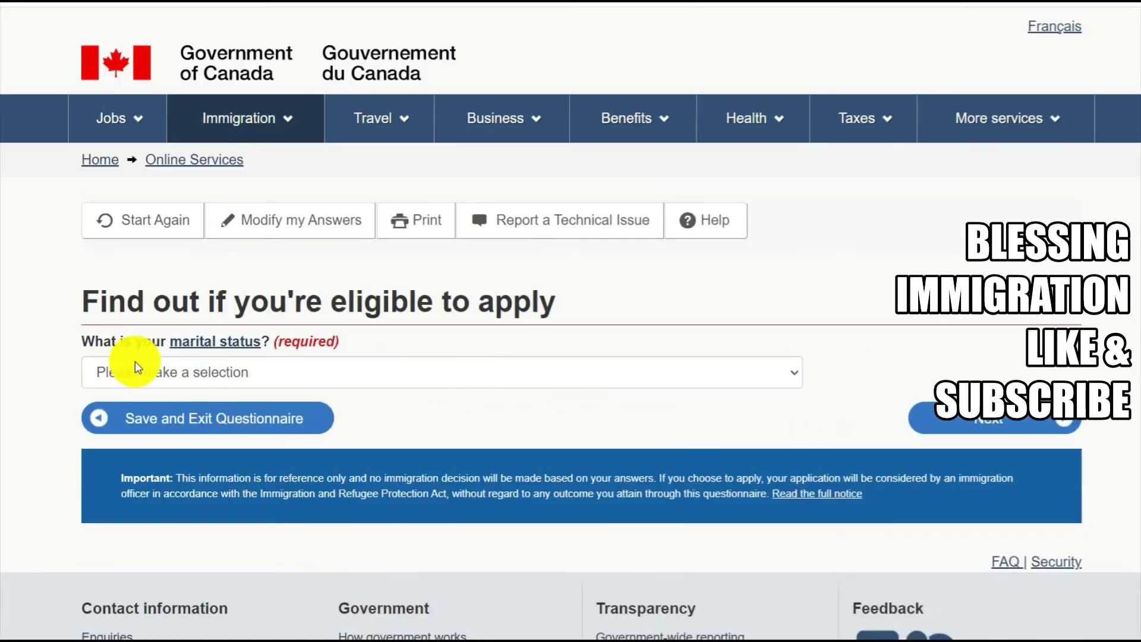
Answer the marital status question with Never Married/Single and submit it
left_click(205, 369)
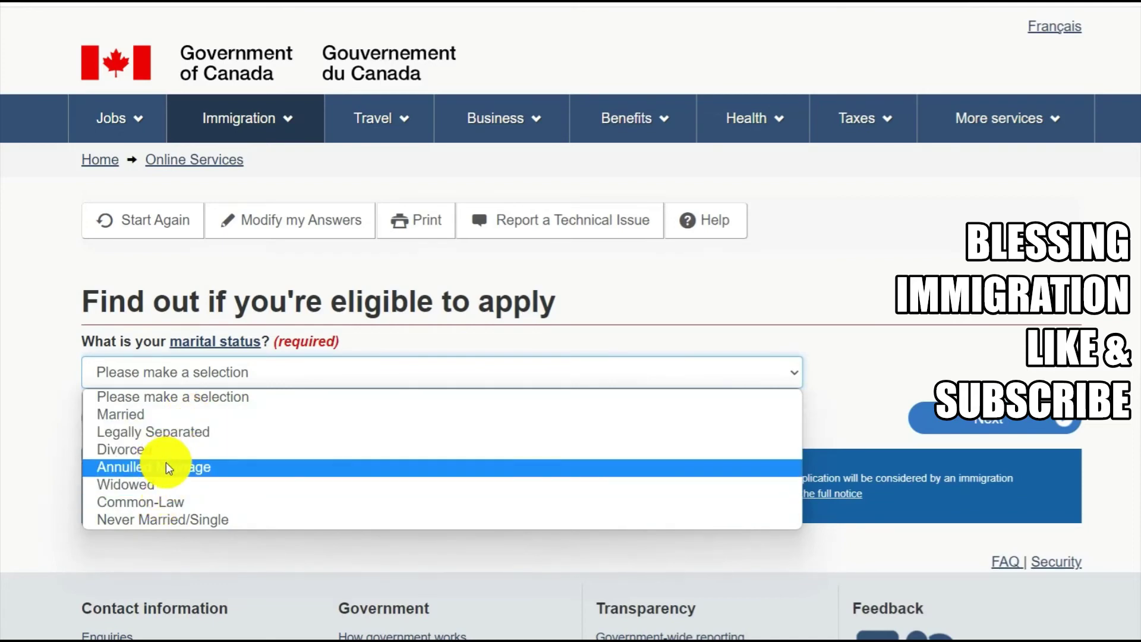
left_click(152, 520)
left_click(1002, 418)
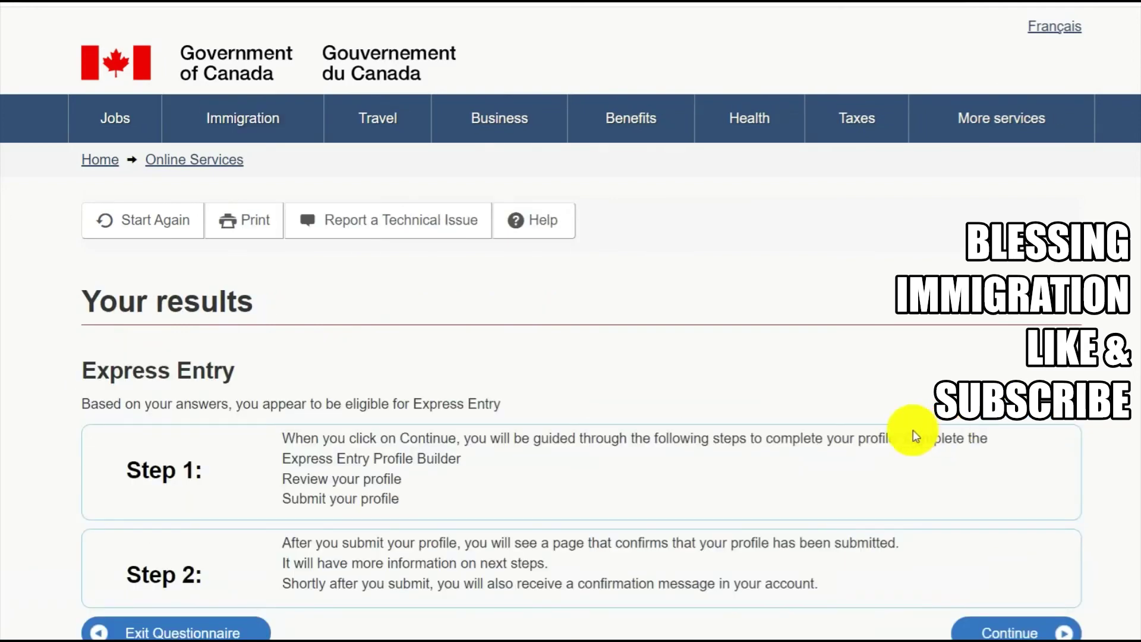
Scroll the Express Entry results page to read Step 1 and Step 2
scroll(571, 433, "down", 3)
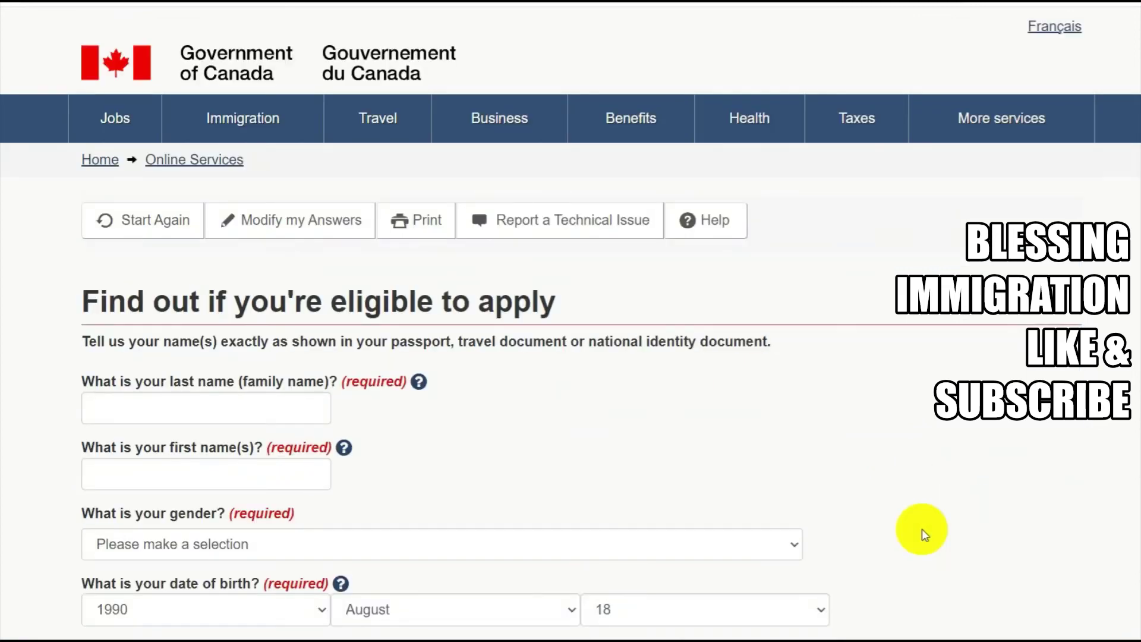
Scroll through the name, gender and prefilled 1990 August 18 birth date form
scroll(367, 316, "down", 2)
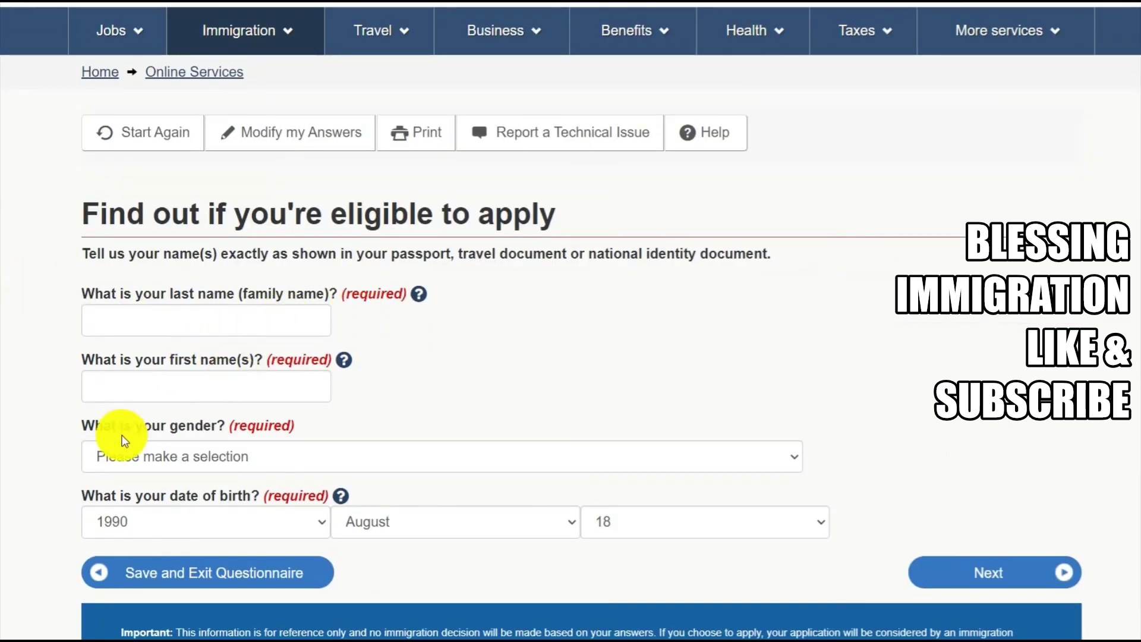
scroll(727, 484, "down", 6)
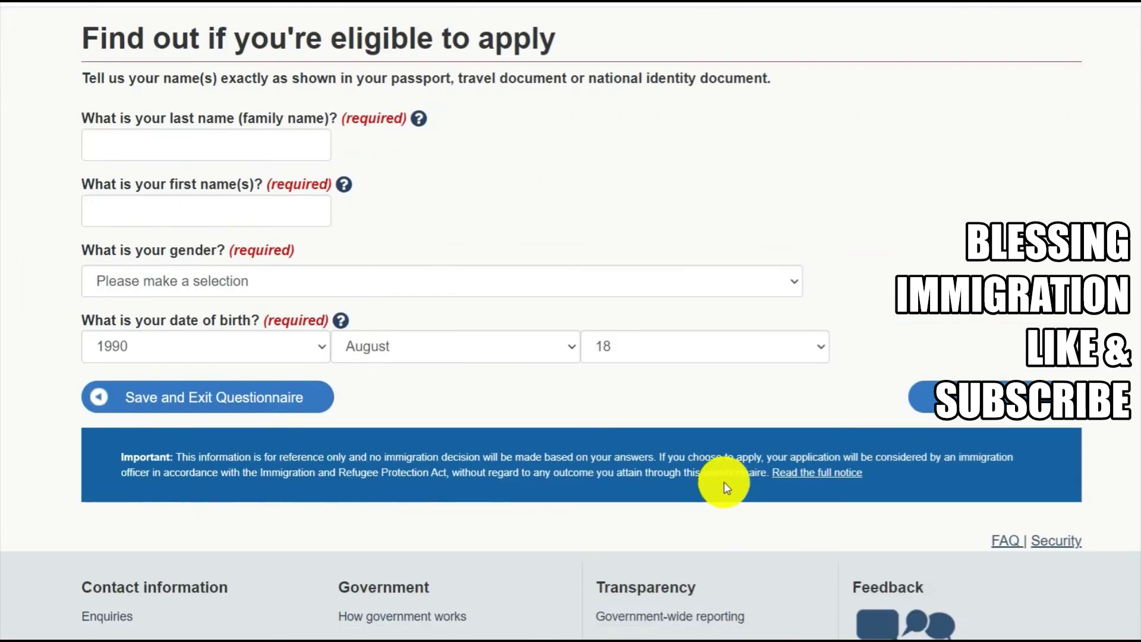
scroll(704, 480, "up", 6)
scroll(547, 457, "up", 2)
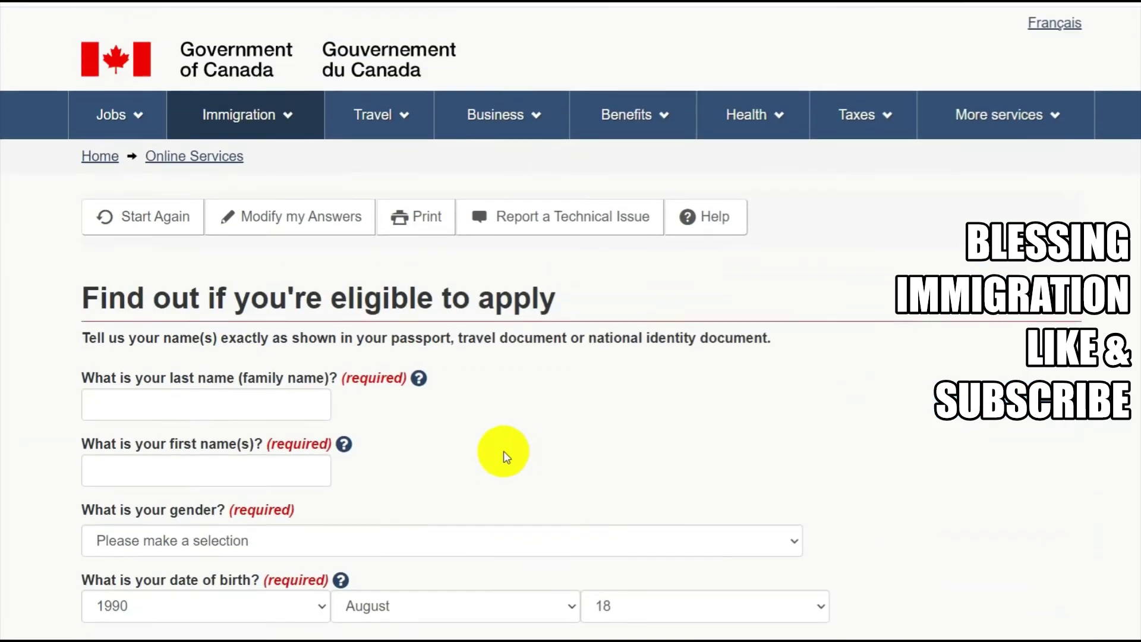
scroll(371, 339, "down", 6)
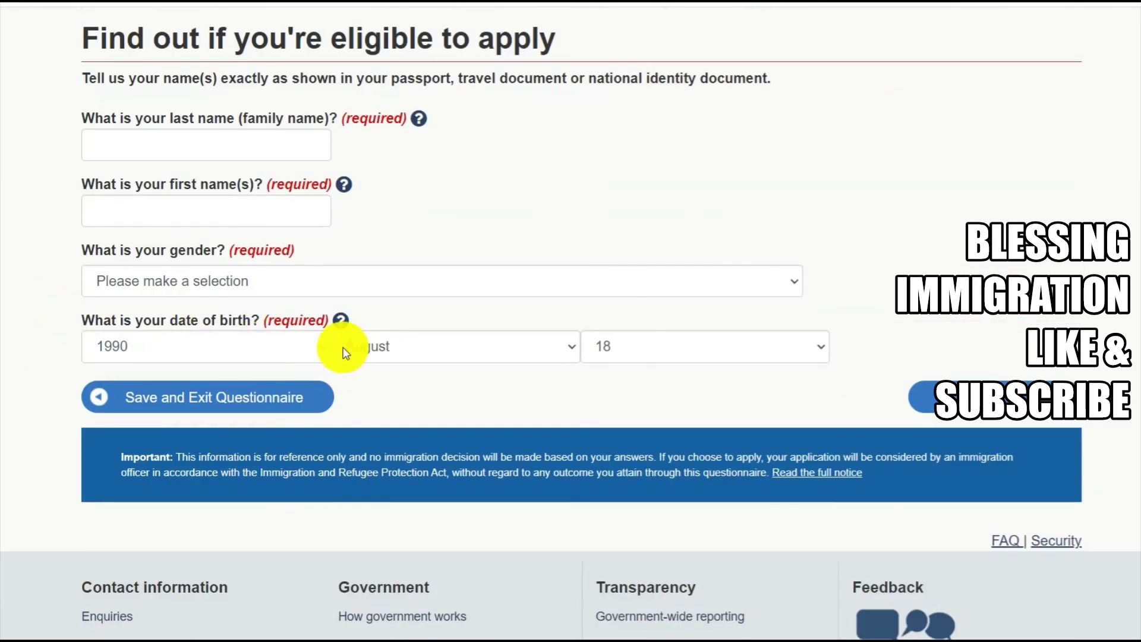
scroll(351, 354, "up", 2)
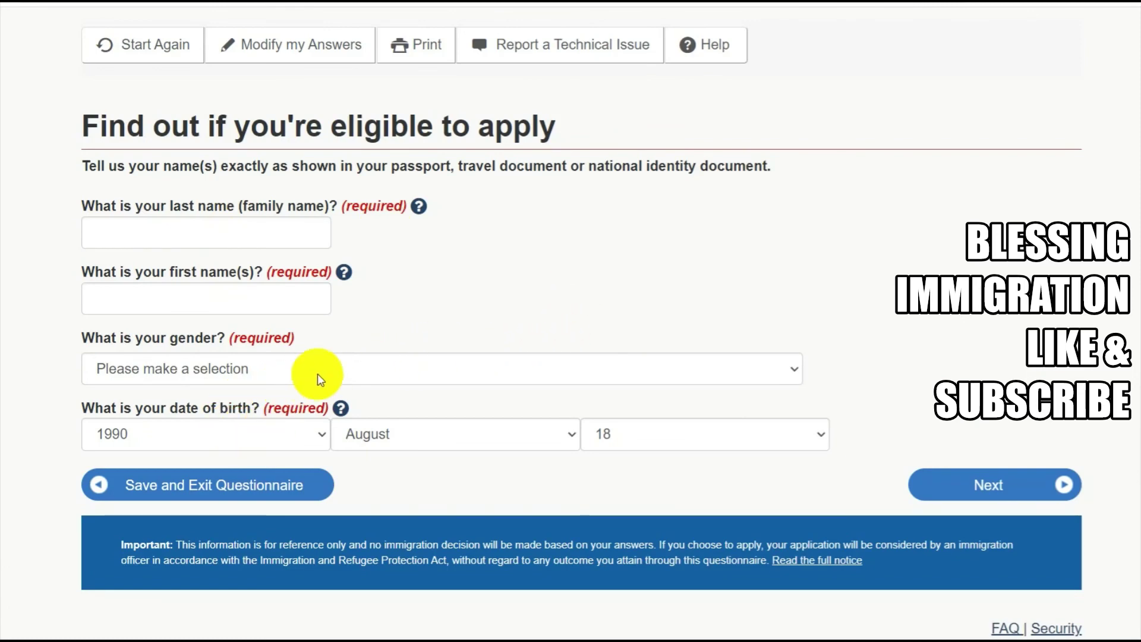
scroll(307, 377, "up", 4)
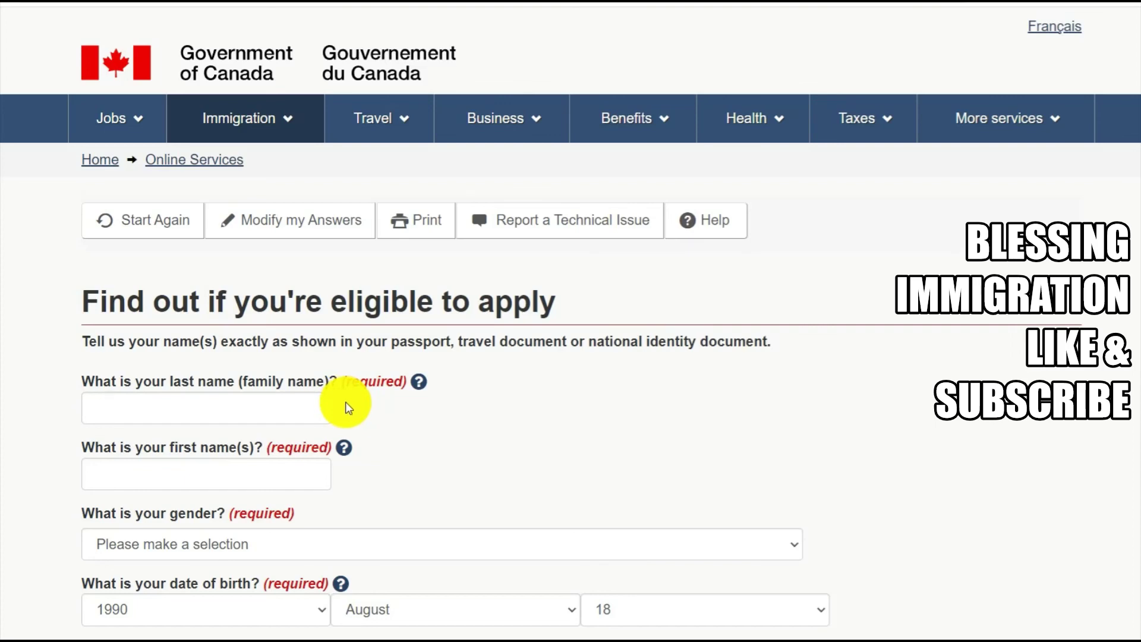
scroll(310, 443, "down", 4)
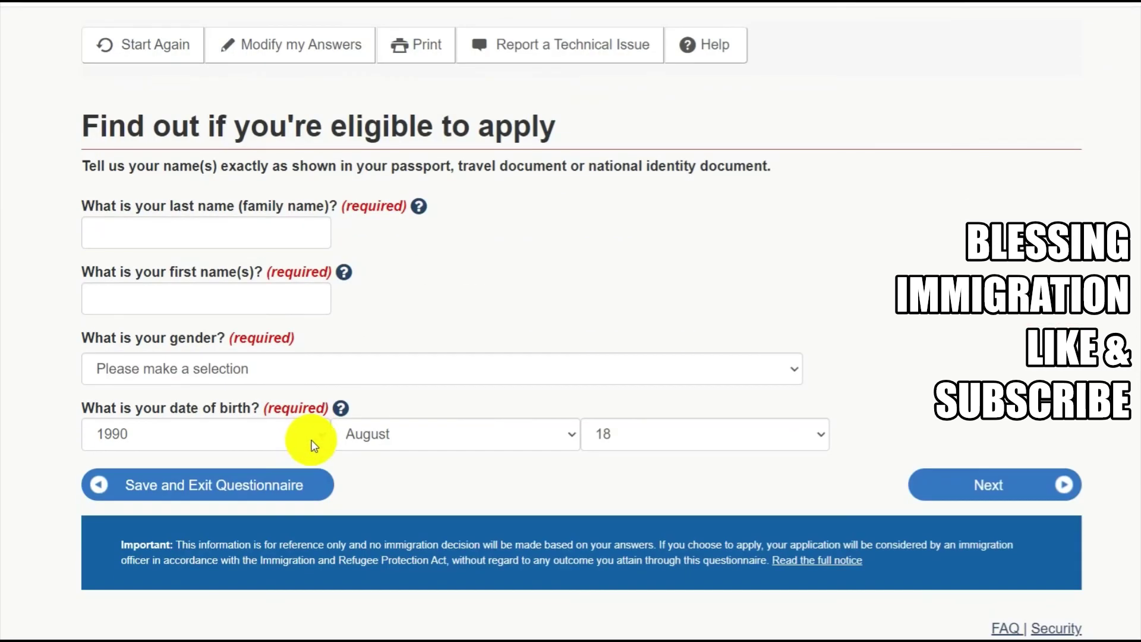